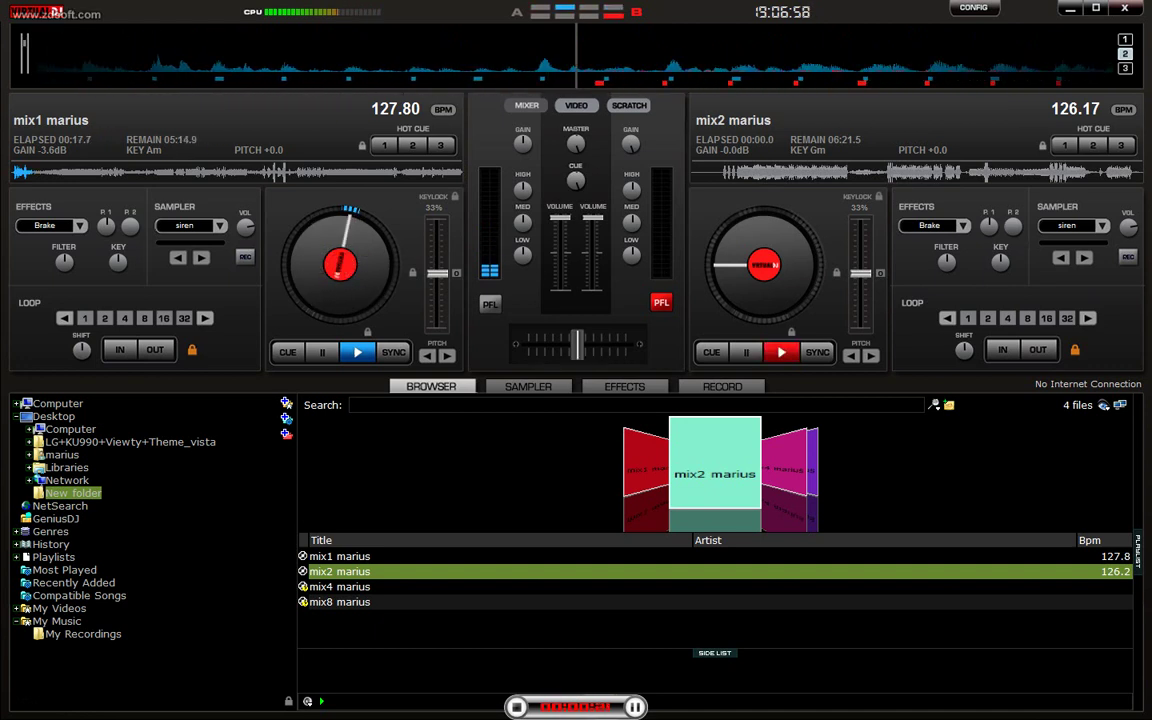
Show the sound effects list and activate the filter effect on deck 1.
left_click(624, 386)
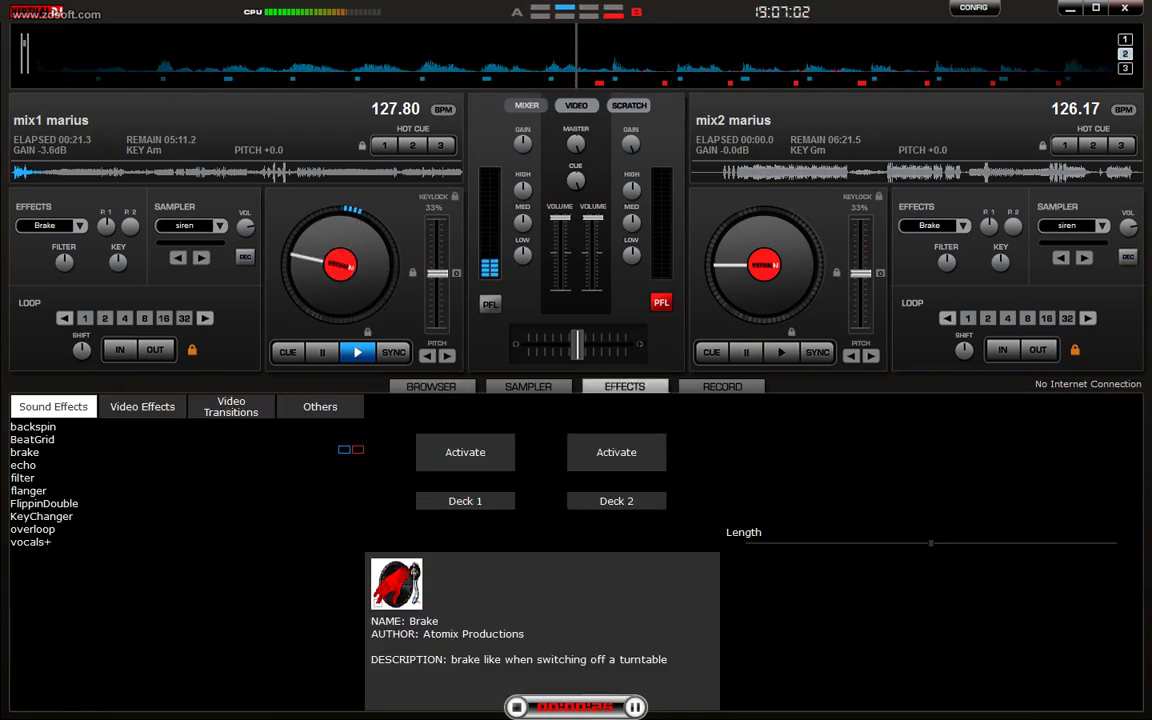
left_click(22, 478)
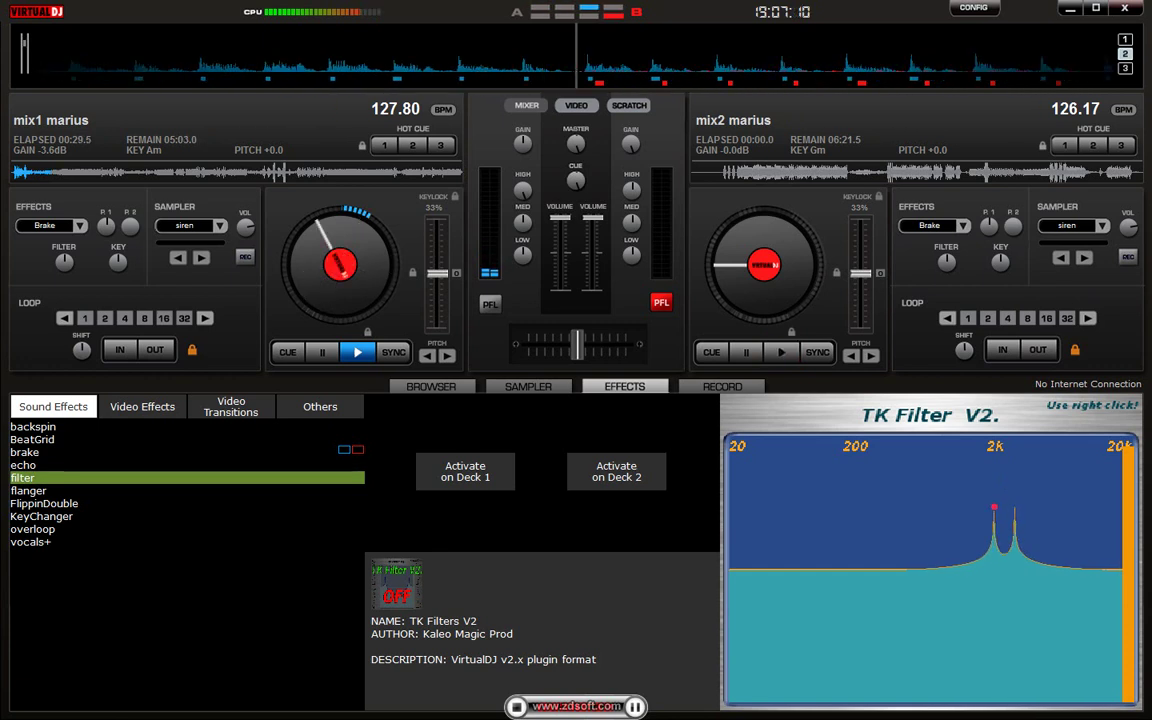
left_click(465, 471)
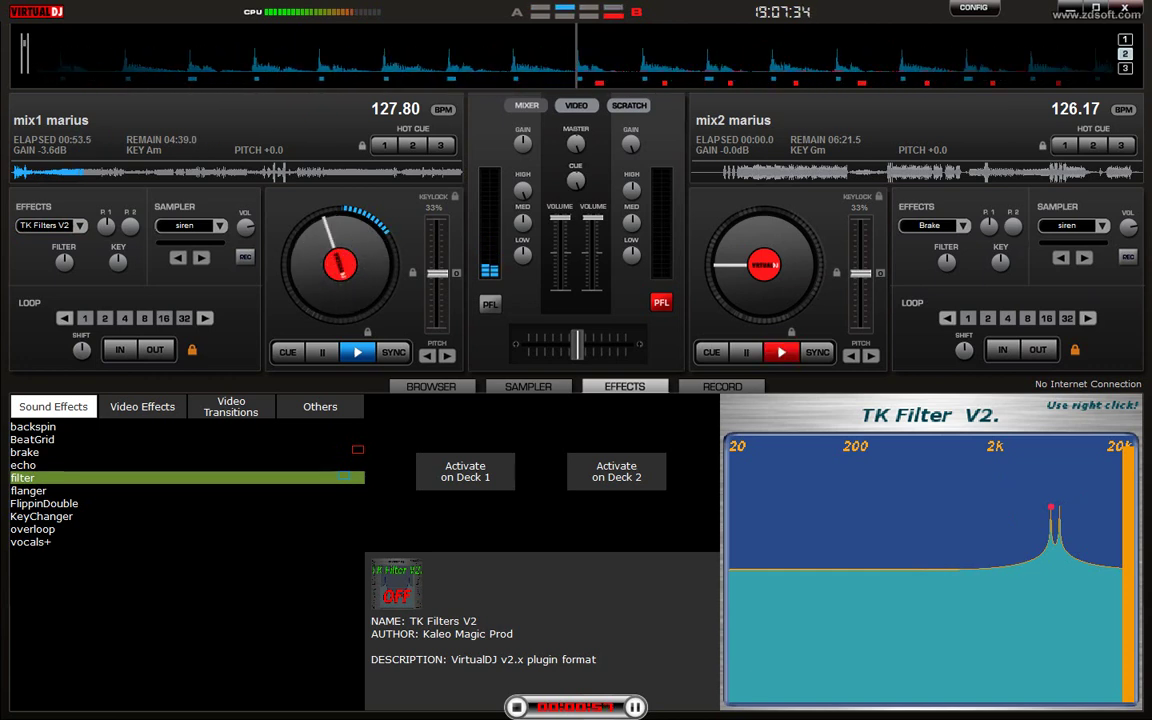
Switch the effect on deck 1 to echo.
left_click(79, 225)
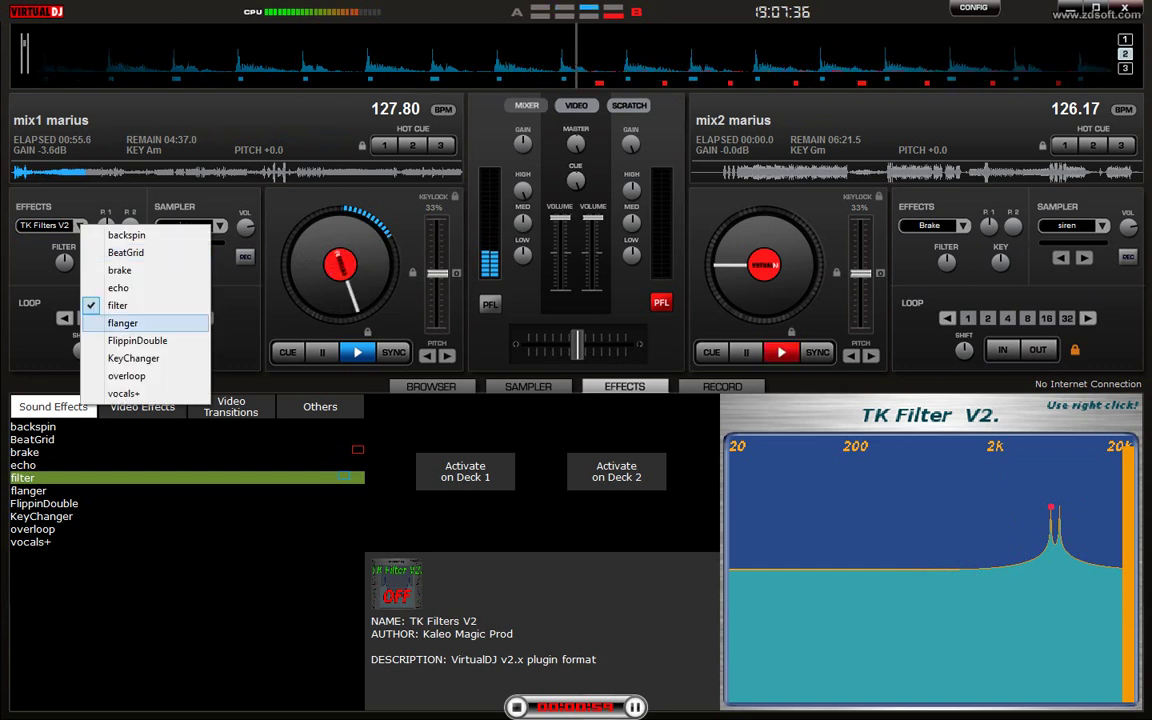
left_click(118, 287)
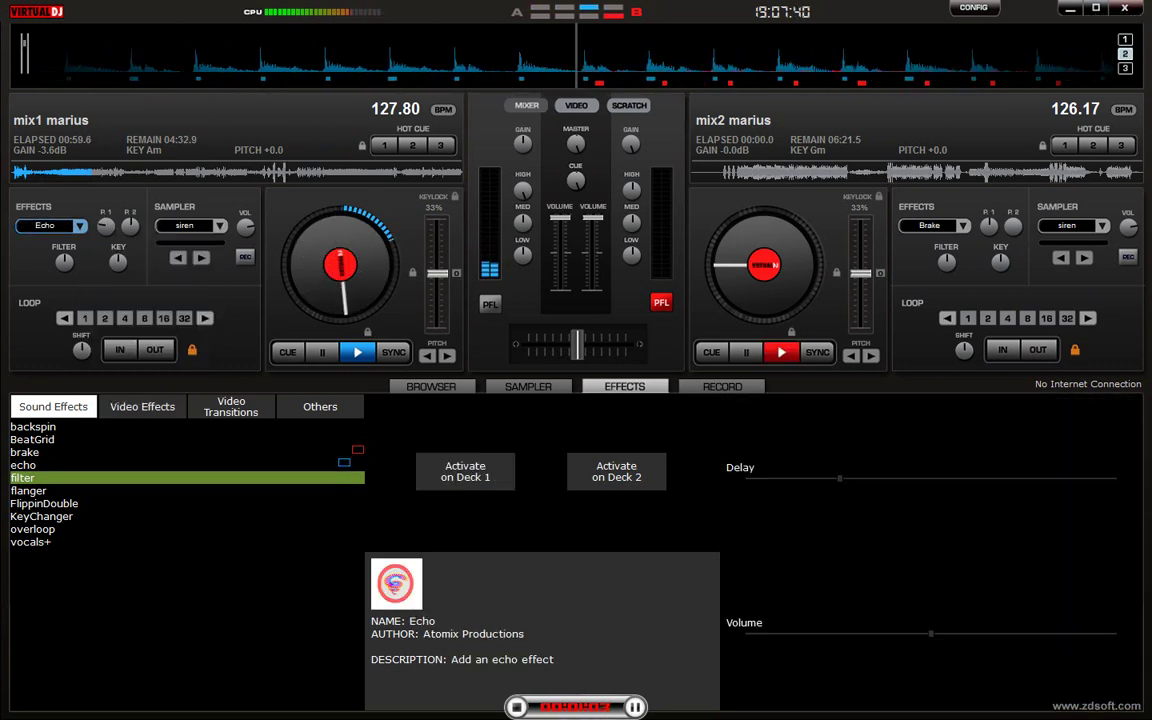
key("i")
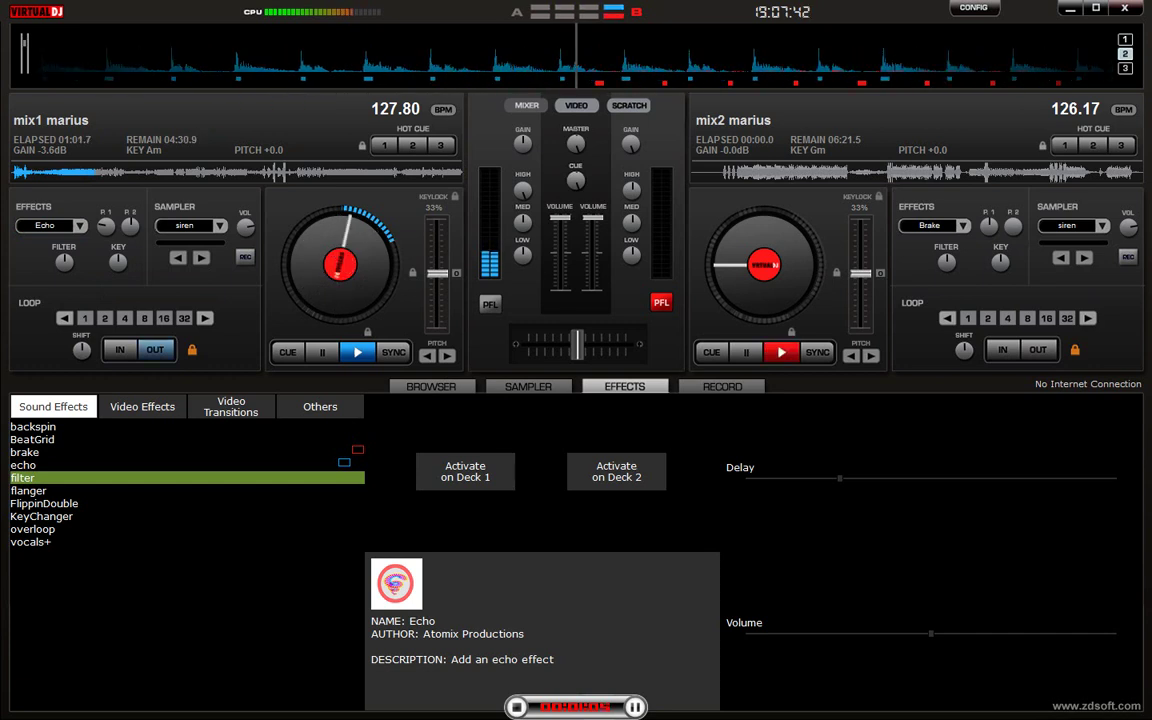
key("1")
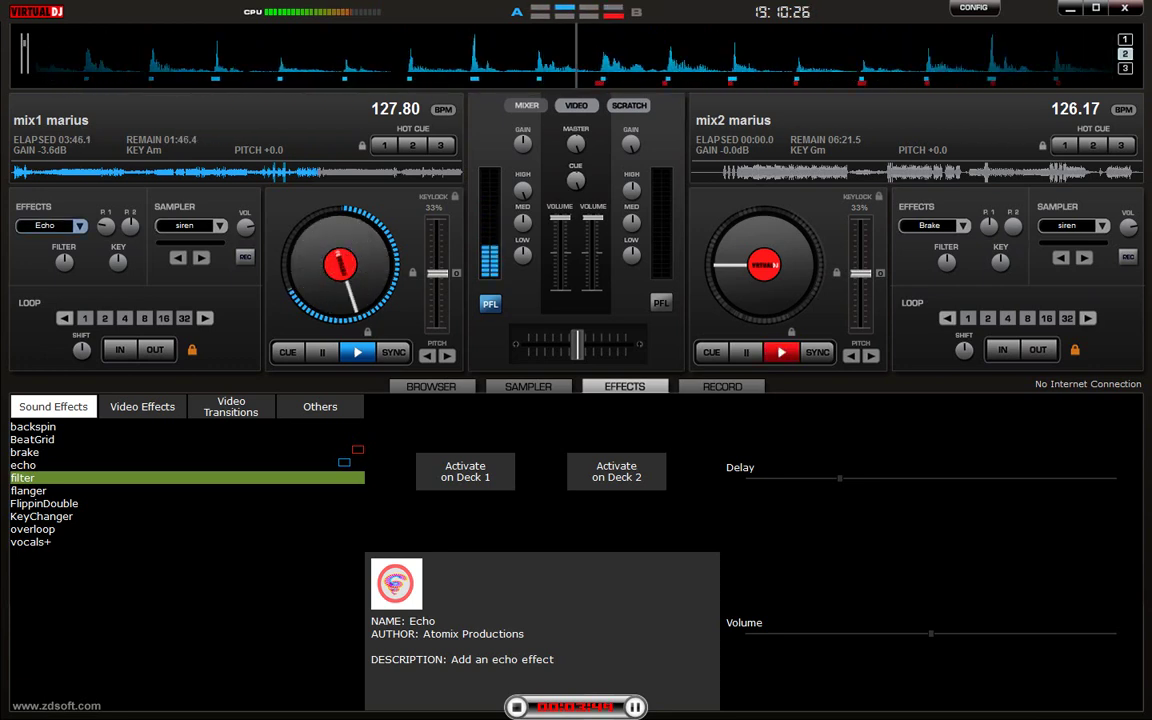
Keep echo as deck 1's effect and set an 8-beat loop on deck 1.
left_click(50, 225)
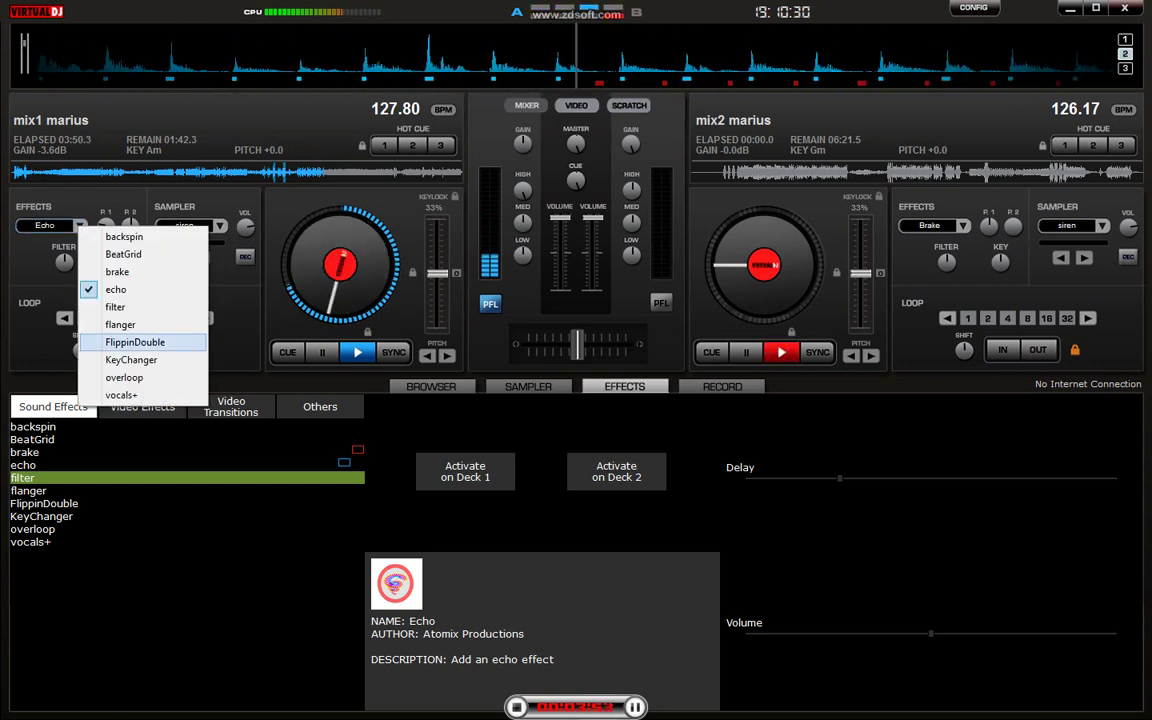
key("Escape")
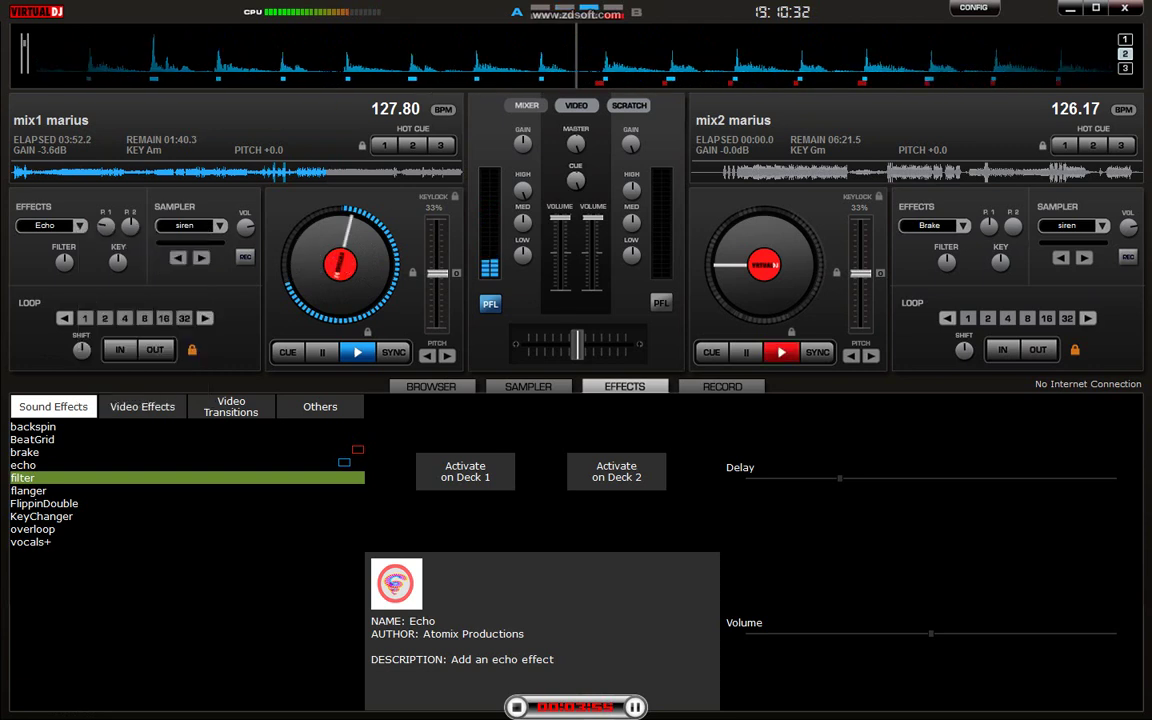
left_click(144, 317)
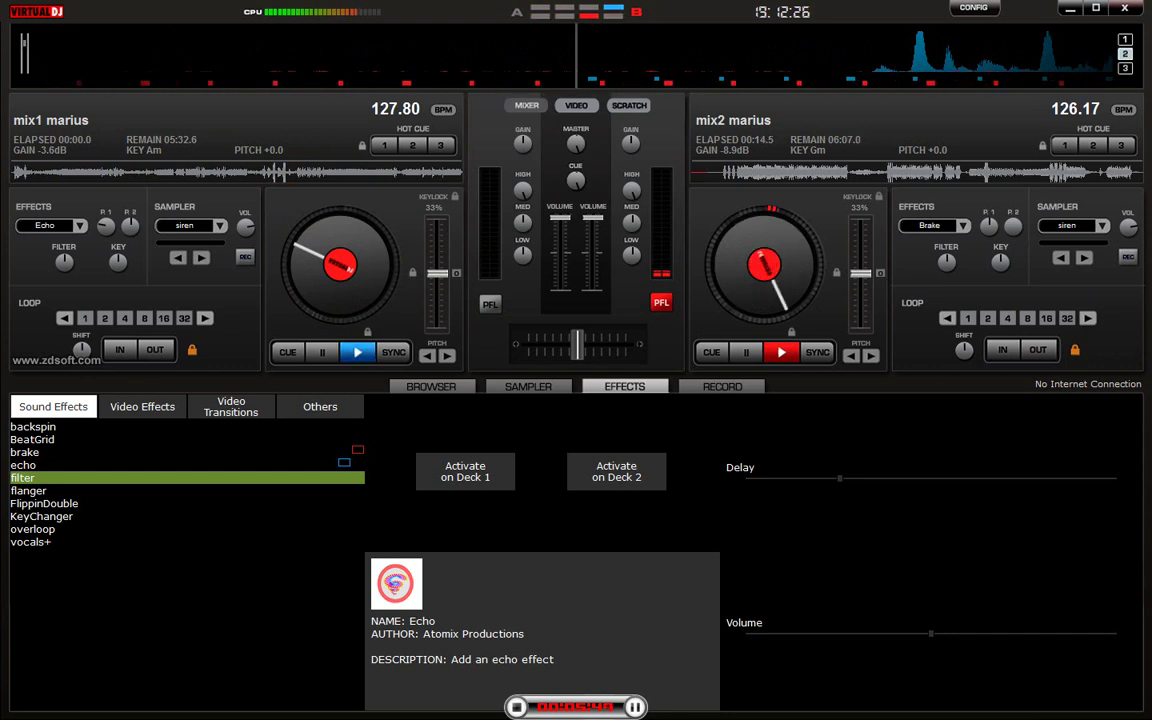
Load the mix4 track from the New folder onto deck 1.
left_click(431, 386)
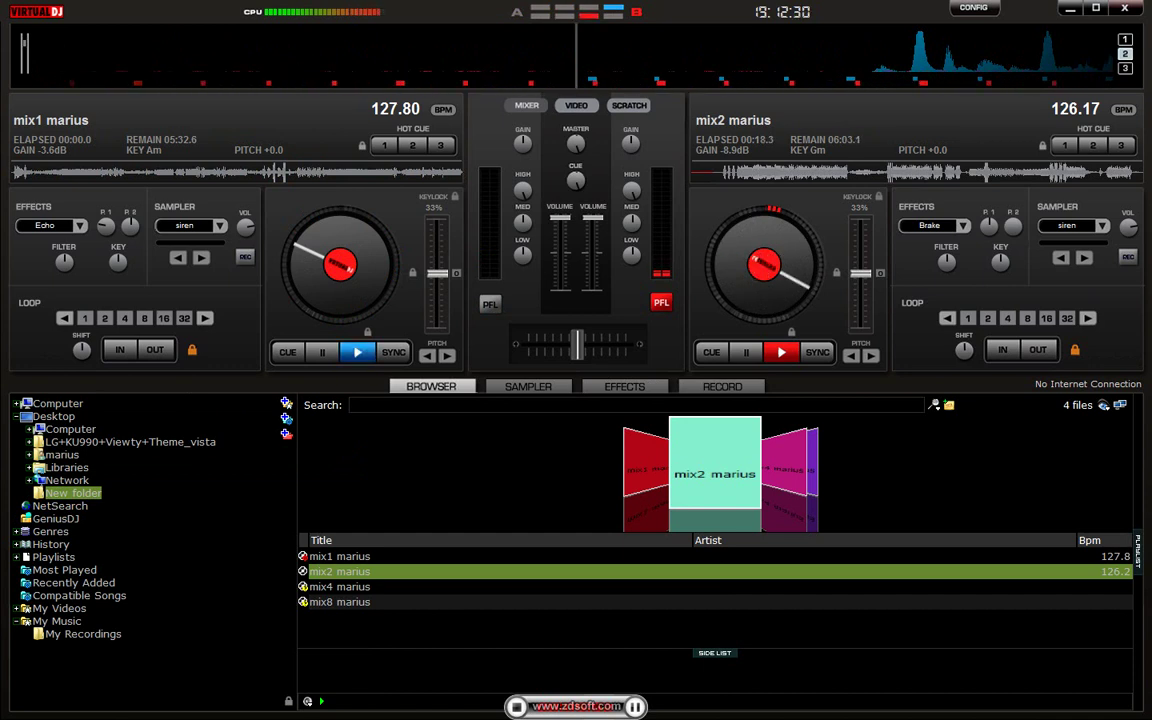
right_click(342, 586)
mouse_move(410, 490)
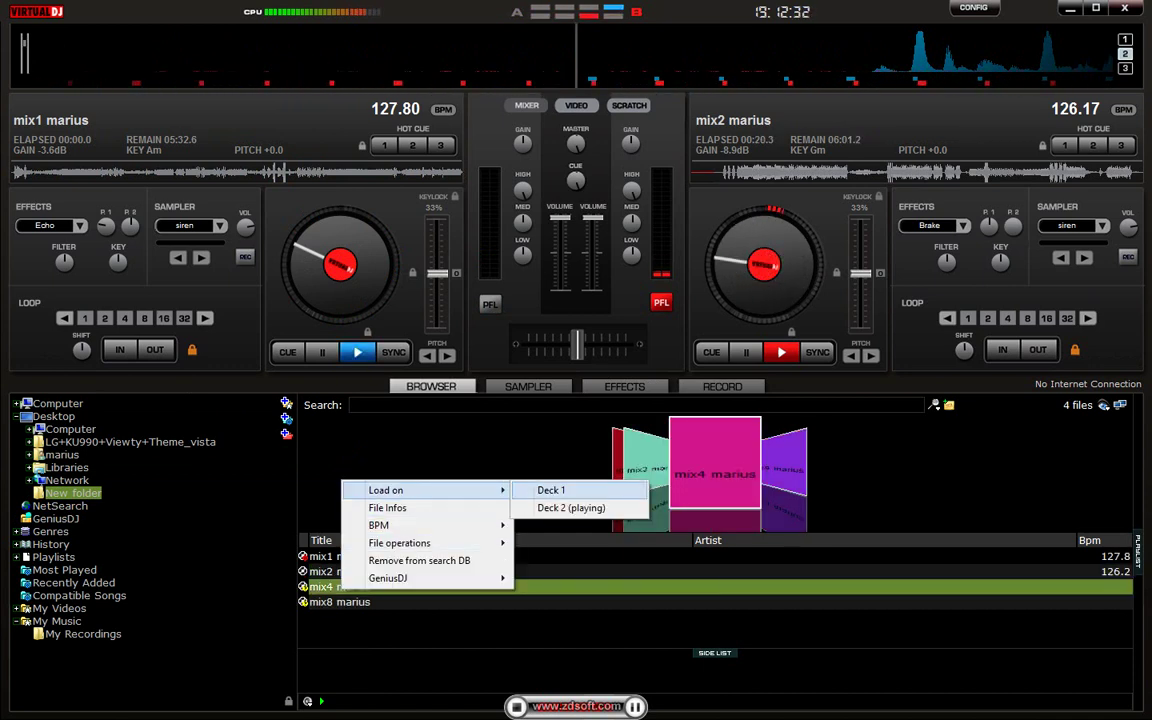
left_click(551, 490)
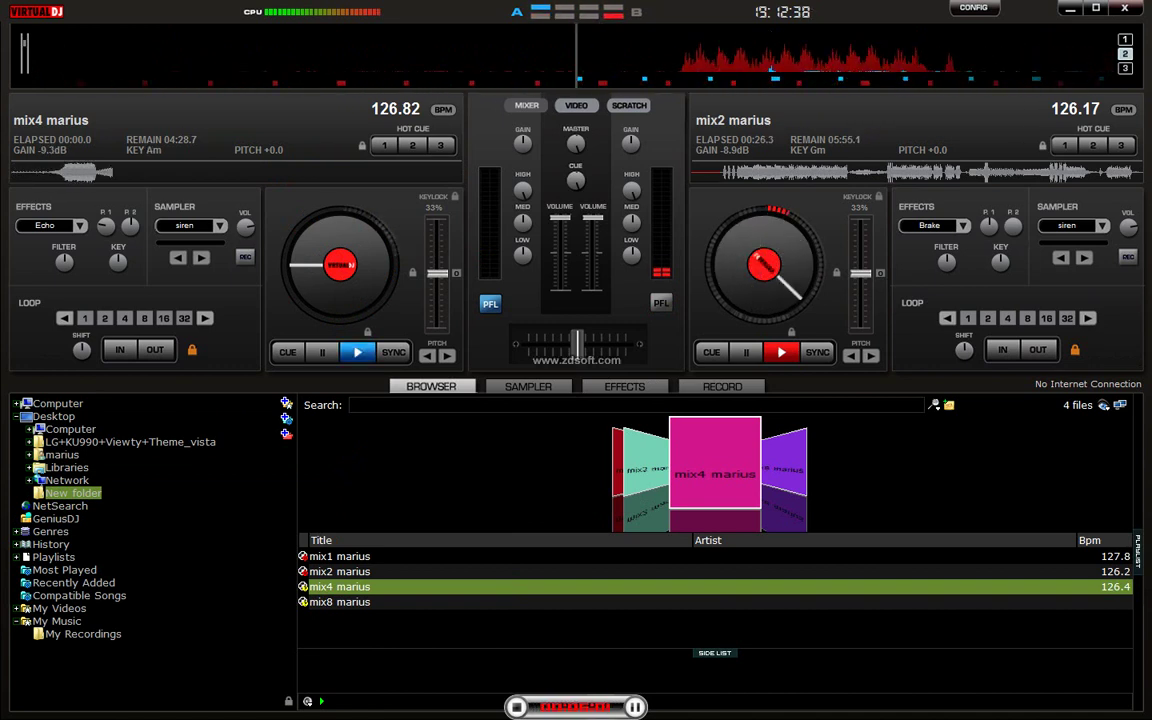
key("space")
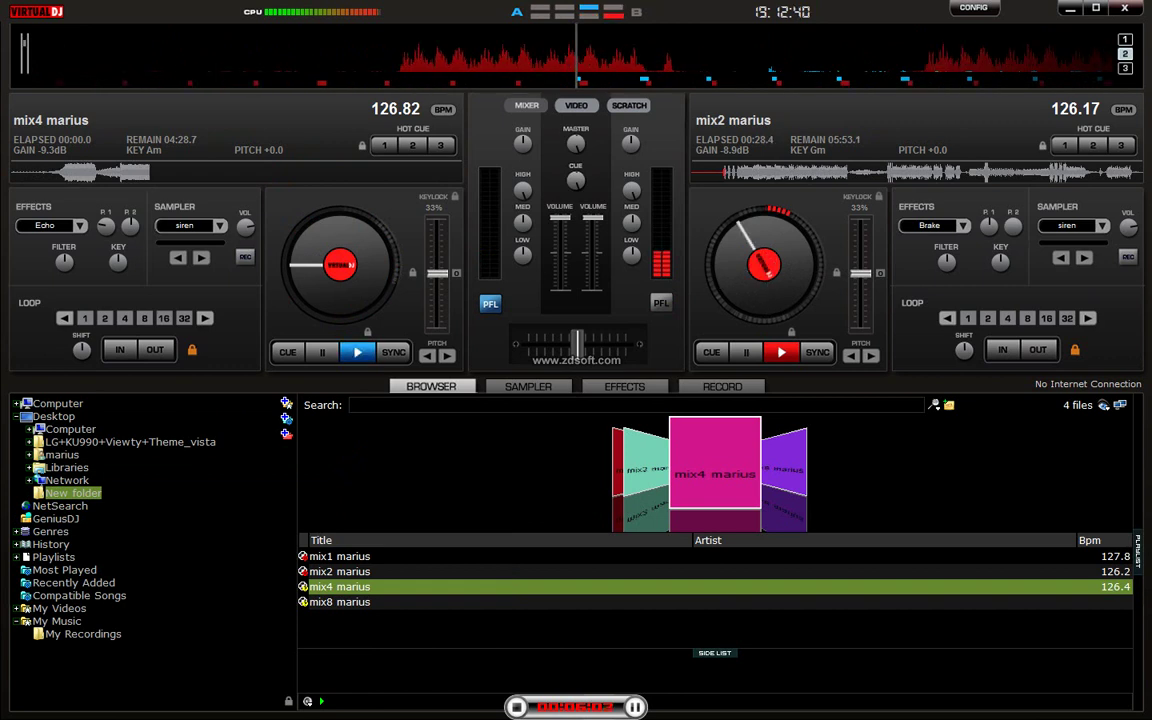
Set deck 2's effect to filter, activate it on the playing track and switch it off again.
left_click(1067, 225)
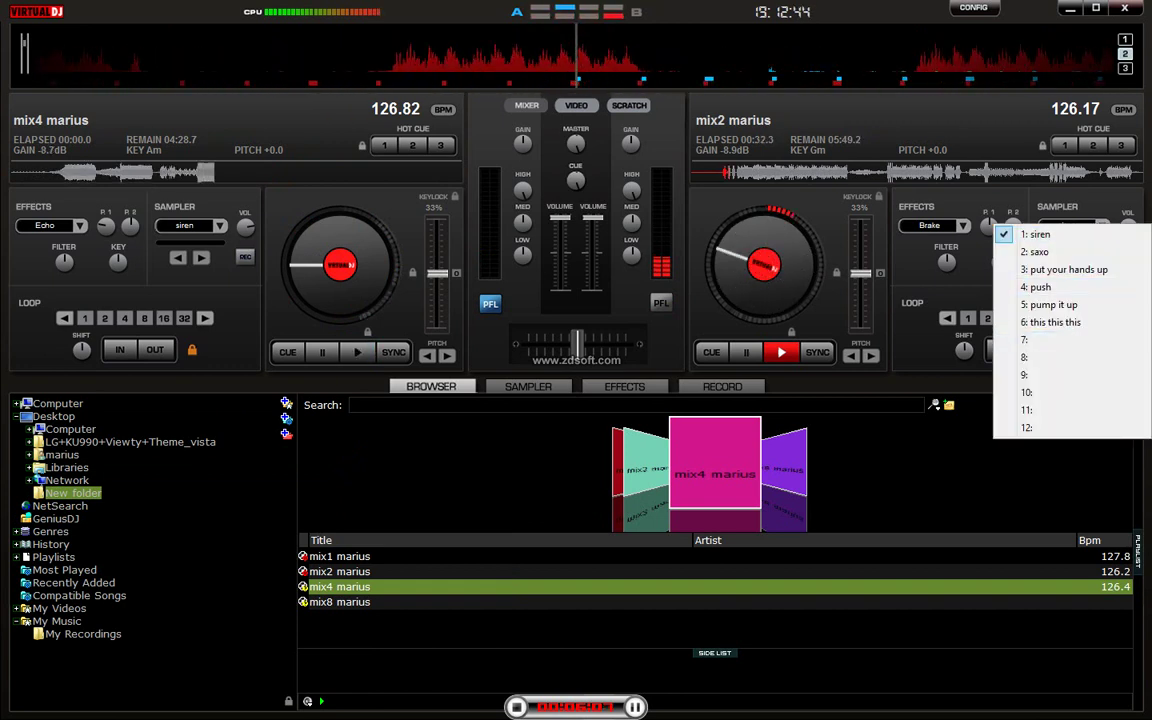
key("Escape")
left_click(962, 225)
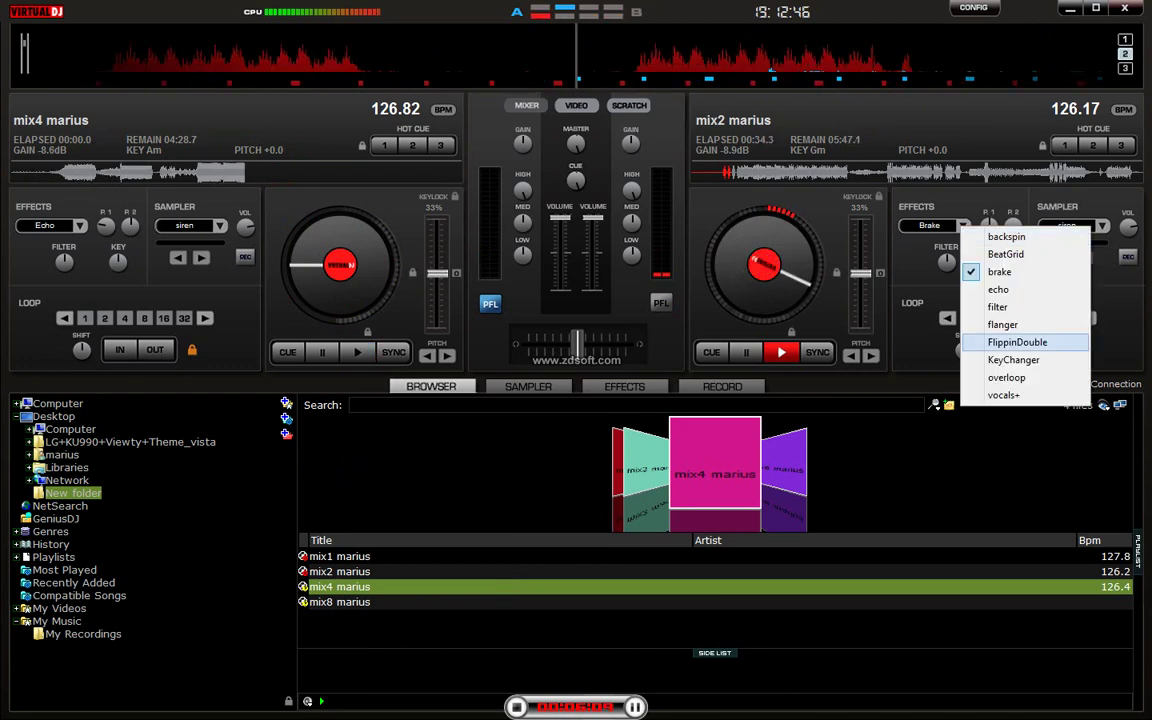
left_click(997, 307)
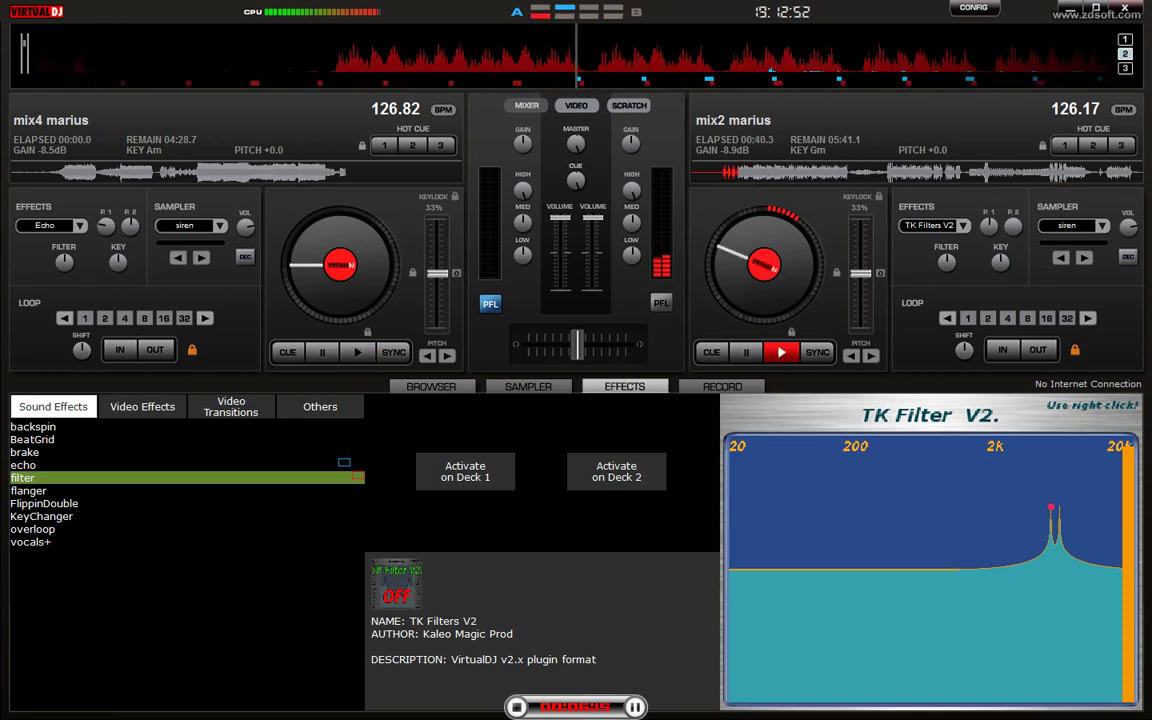
left_click(616, 471)
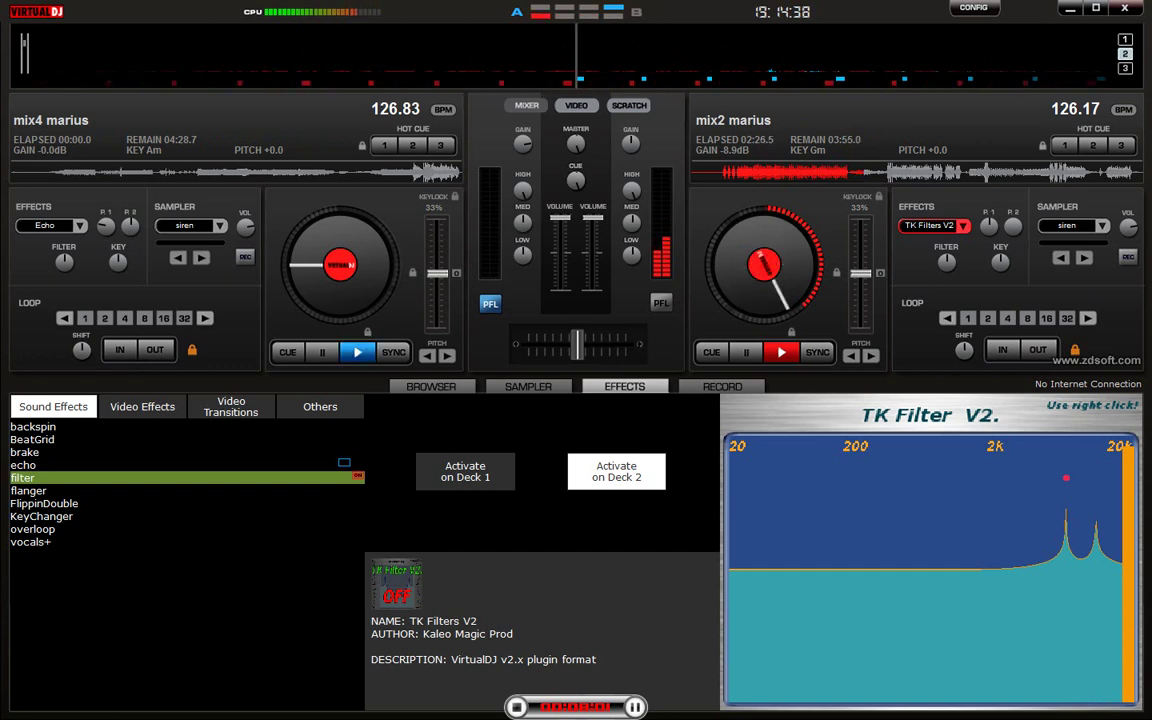
left_click(616, 471)
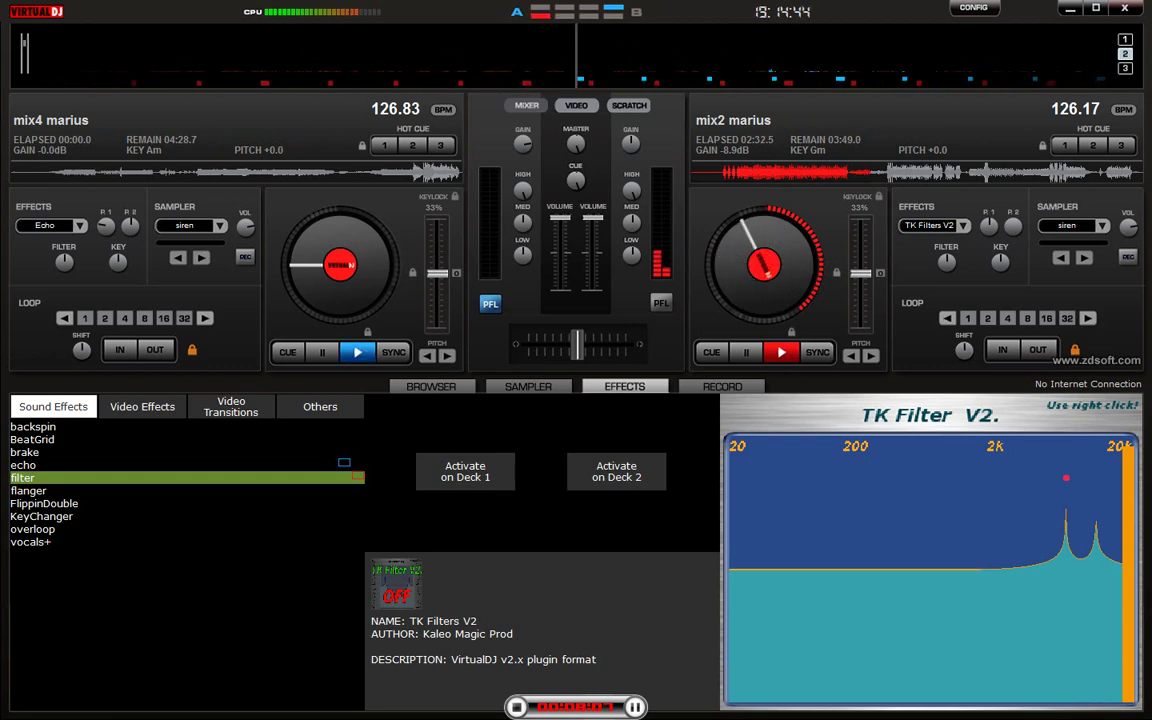
Raise the Windows system volume from the desktop and return to VirtualDJ.
key("super+d")
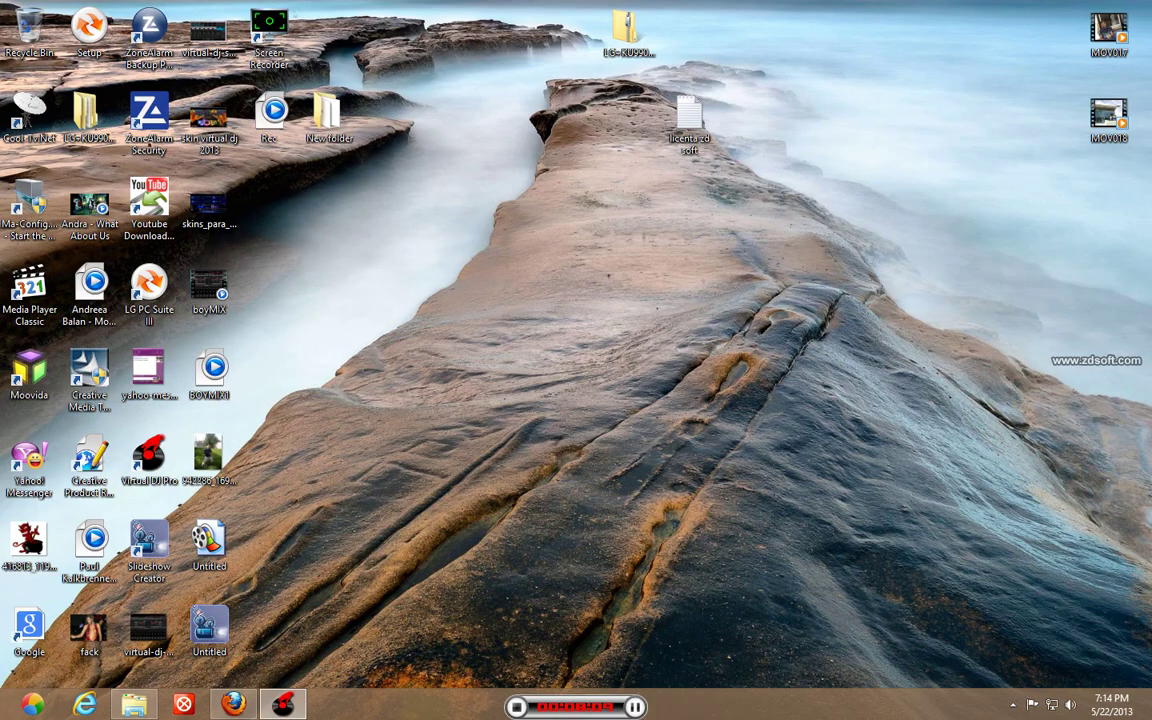
left_click(1071, 705)
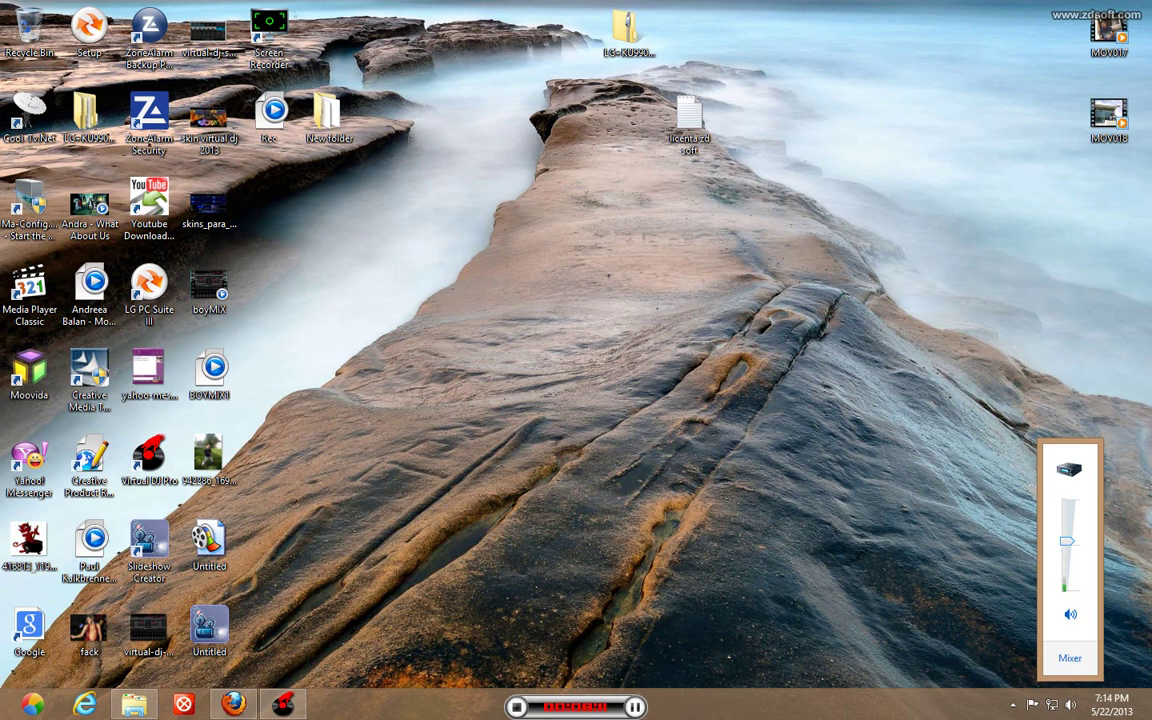
left_click_drag(1067, 541, 1067, 510)
left_click(283, 705)
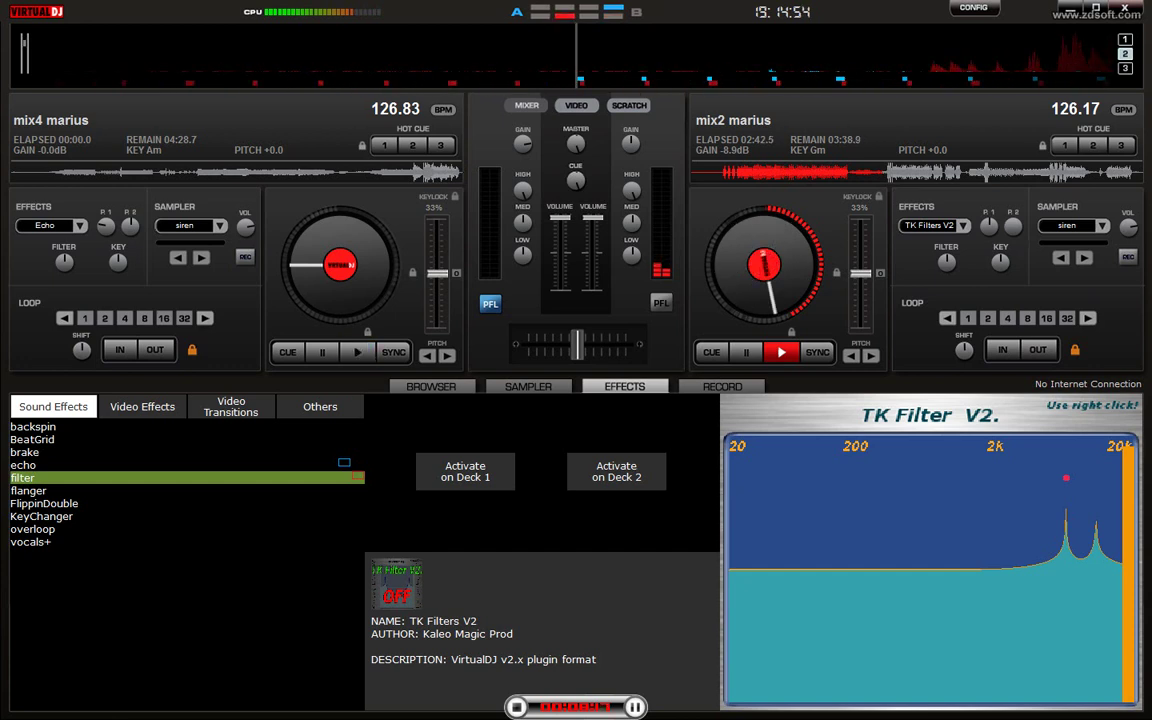
Turn the filter effect on deck 2 on and off again, and switch deck 1's effect to flanger.
left_click(616, 471)
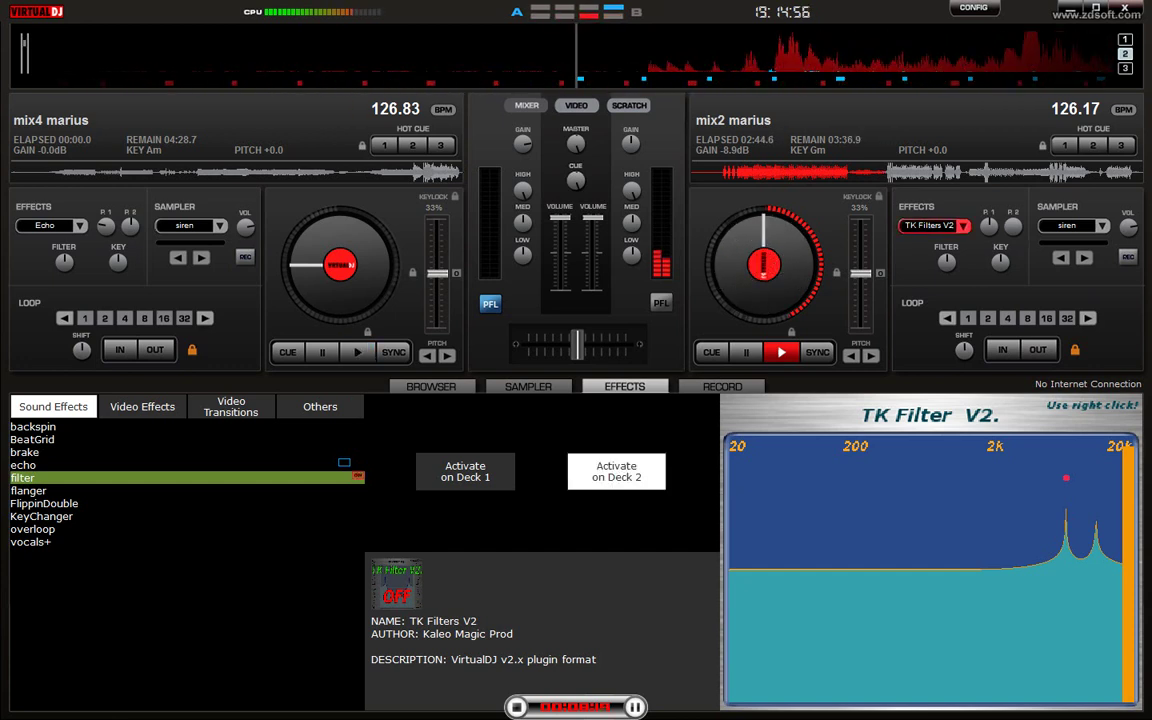
left_click(616, 471)
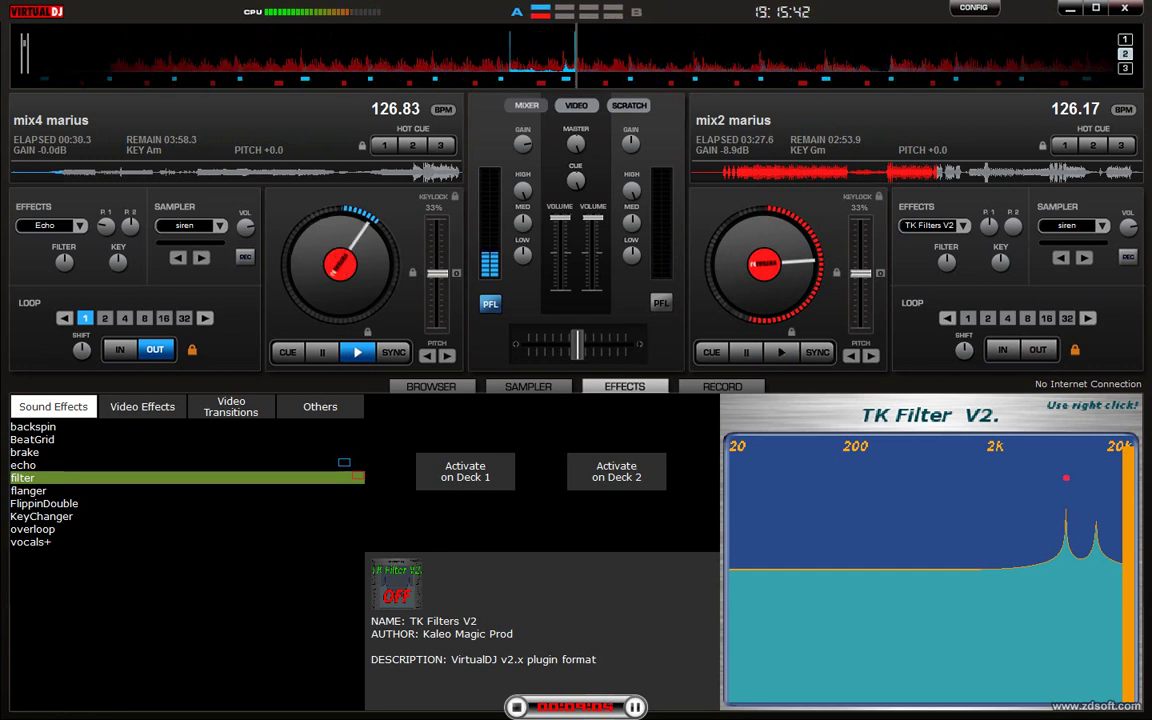
left_click(79, 225)
left_click(123, 321)
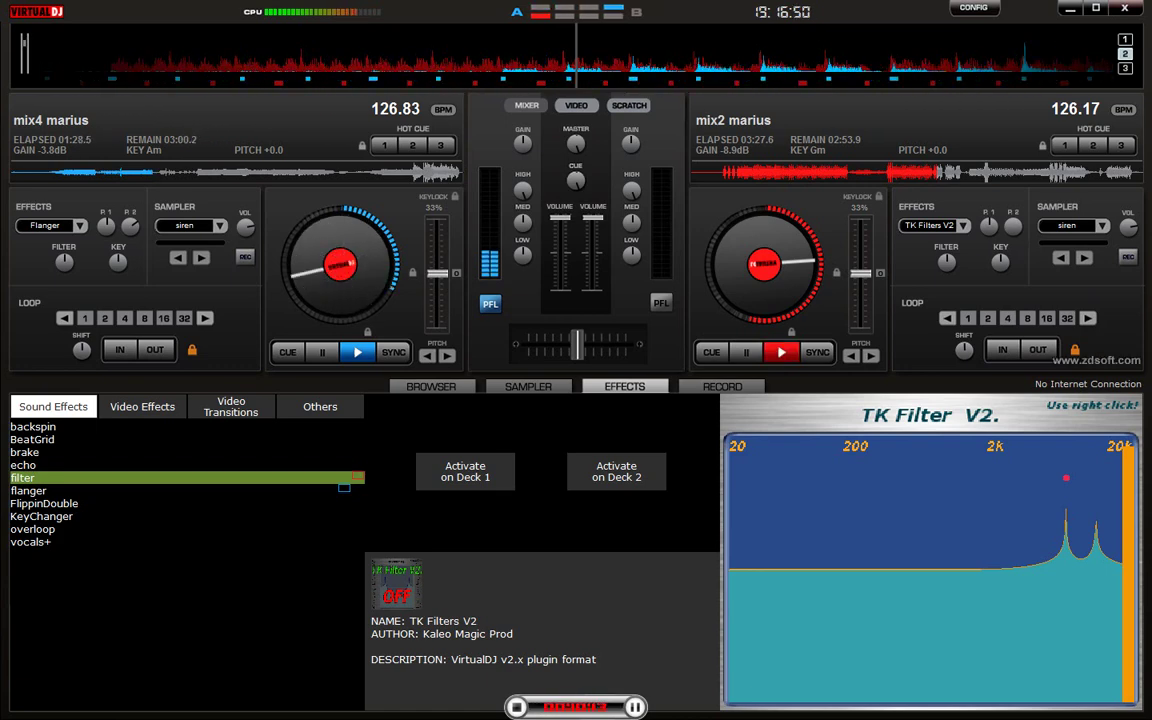
Apply the filter effect to deck 1 and replace it with FlippinDouble.
left_click(465, 471)
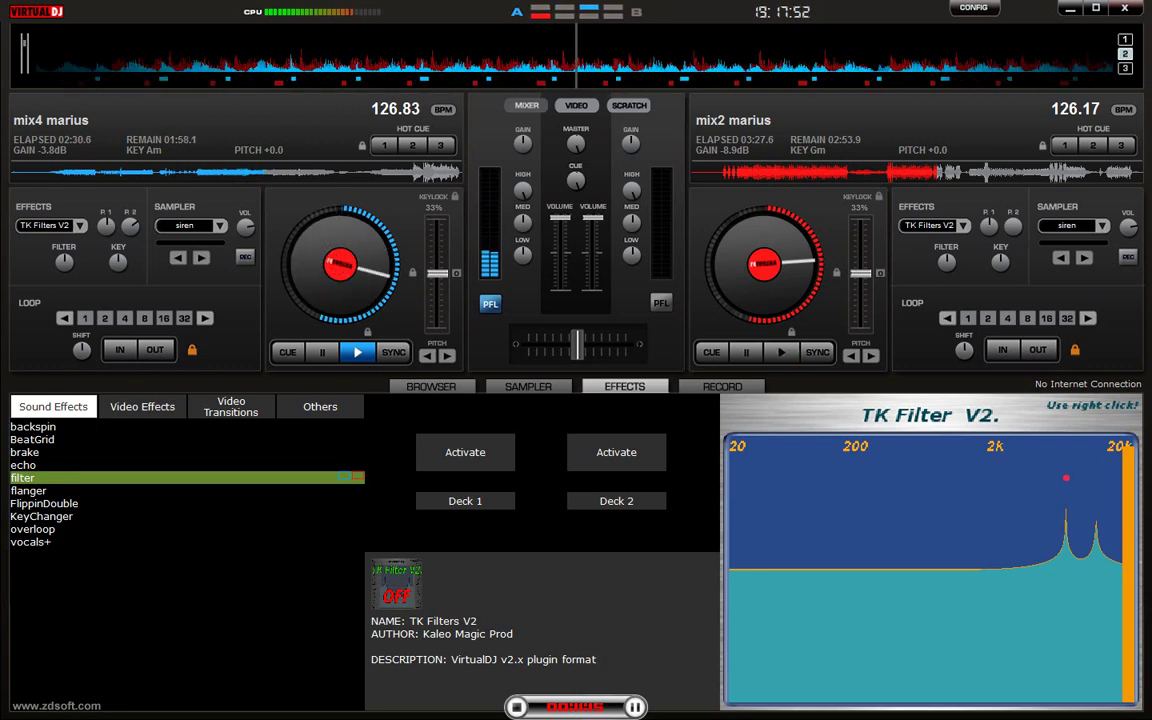
left_click(44, 503)
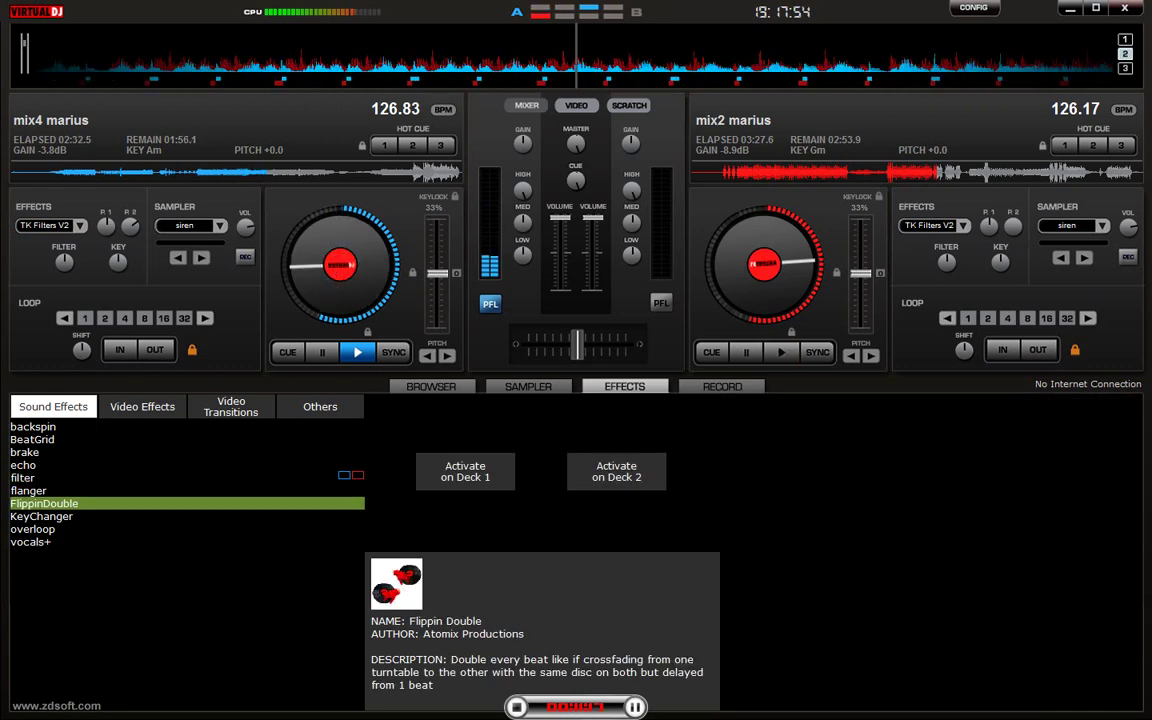
left_click(465, 471)
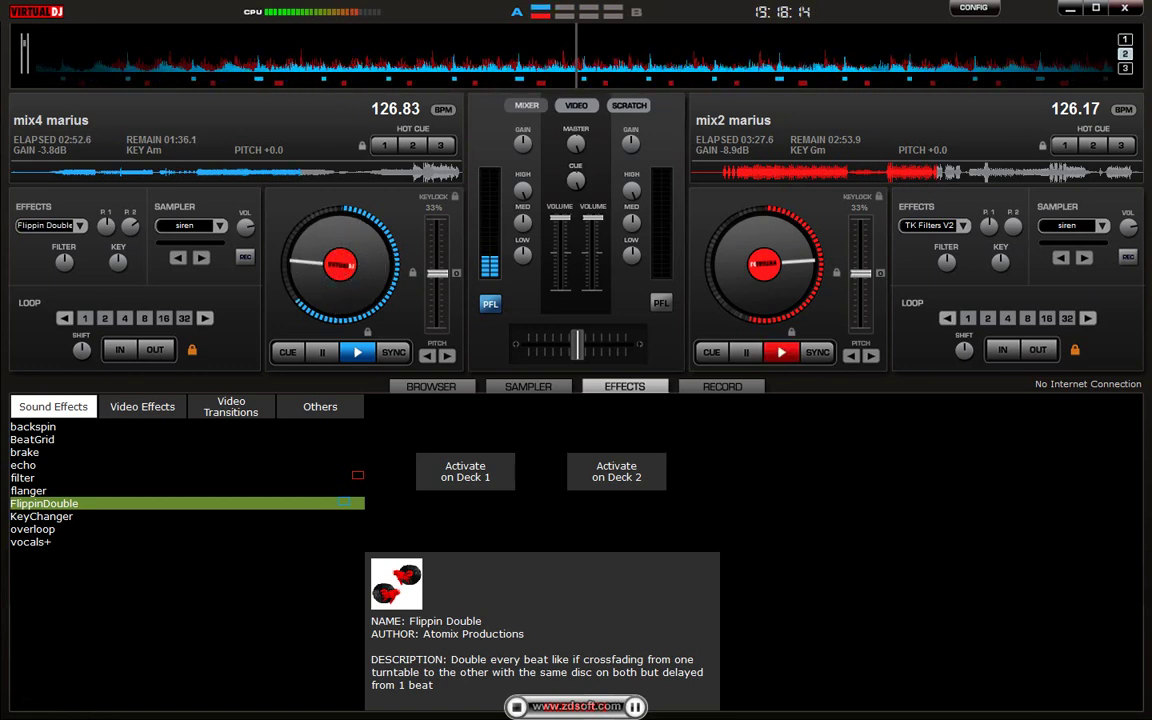
Load the mix8 track from the New folder onto deck 2.
left_click(431, 386)
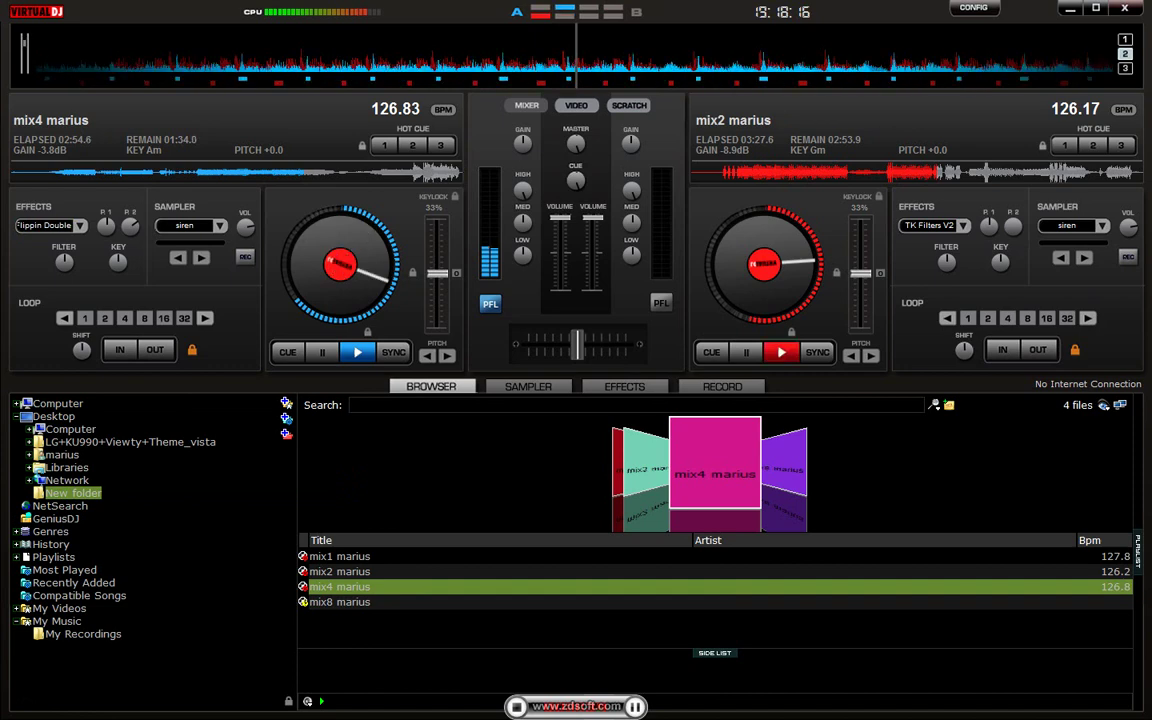
right_click(346, 602)
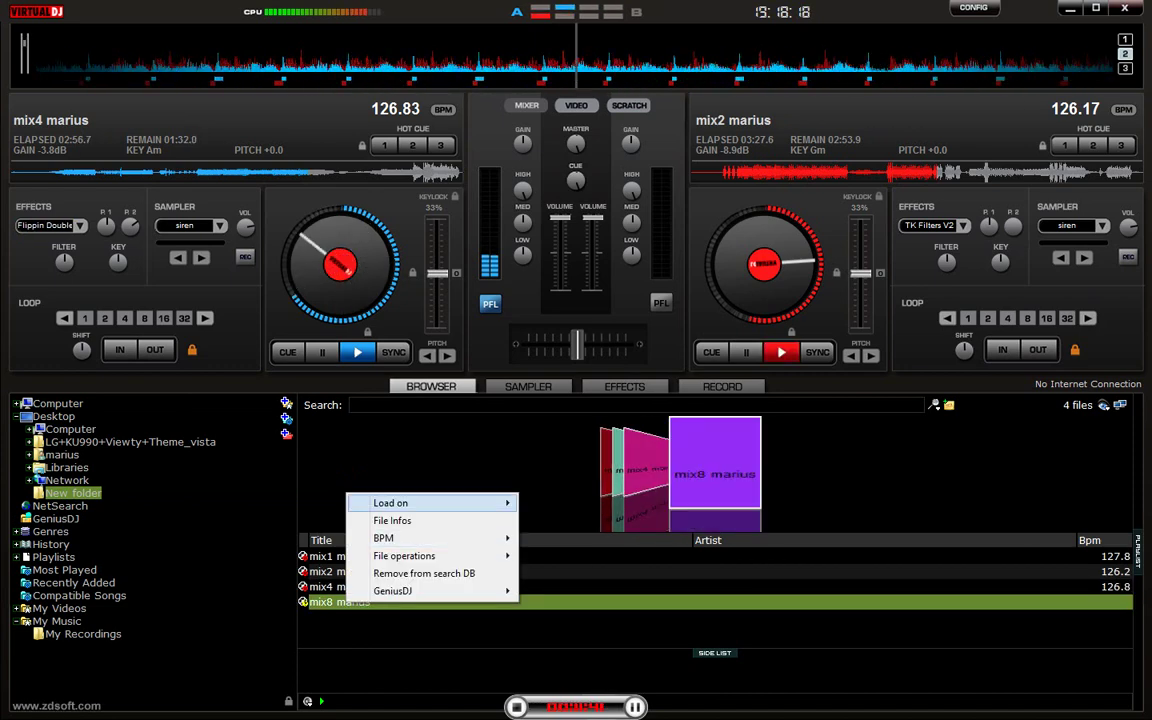
mouse_move(420, 503)
left_click(556, 520)
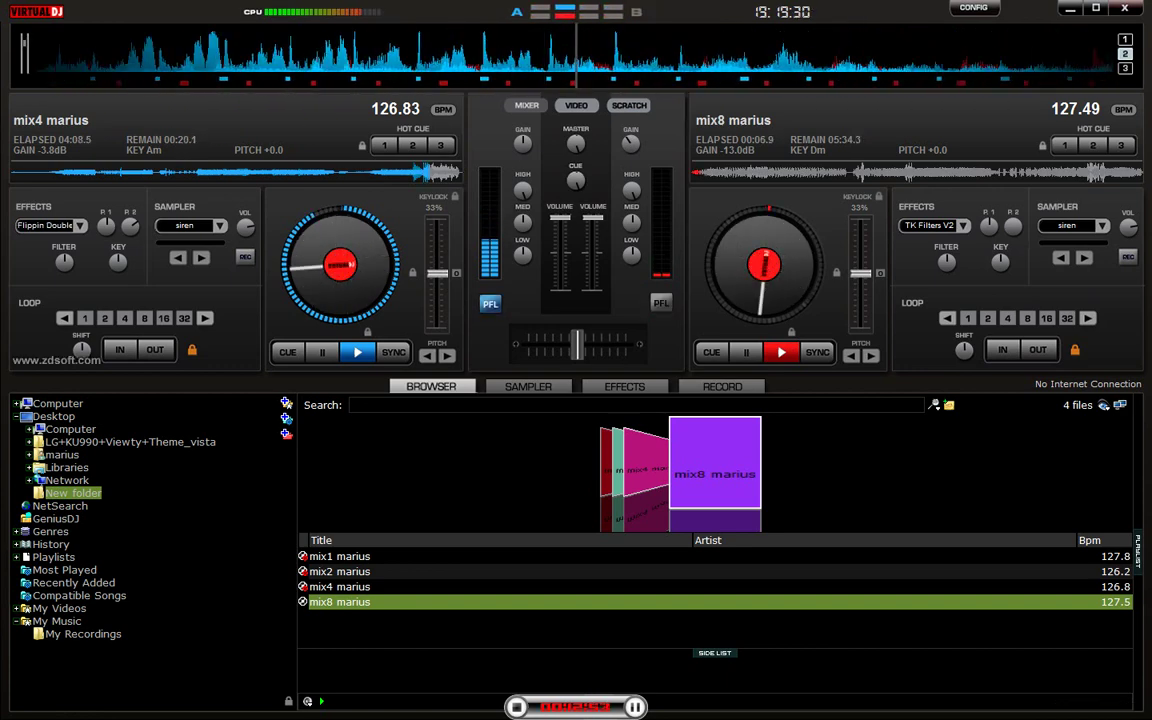
Change deck 1's effect to brake.
left_click(48, 225)
key("Return")
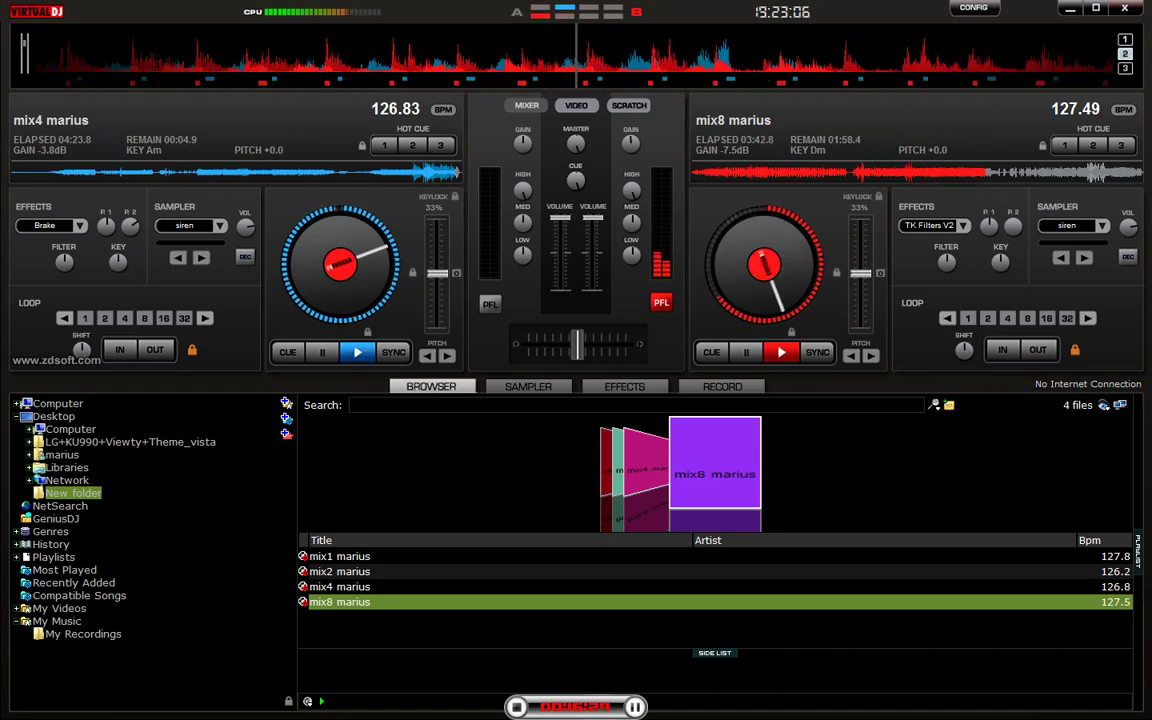
Switch to the desktop, create a new text document there with its default name, and open it in Notepad.
key("super+d")
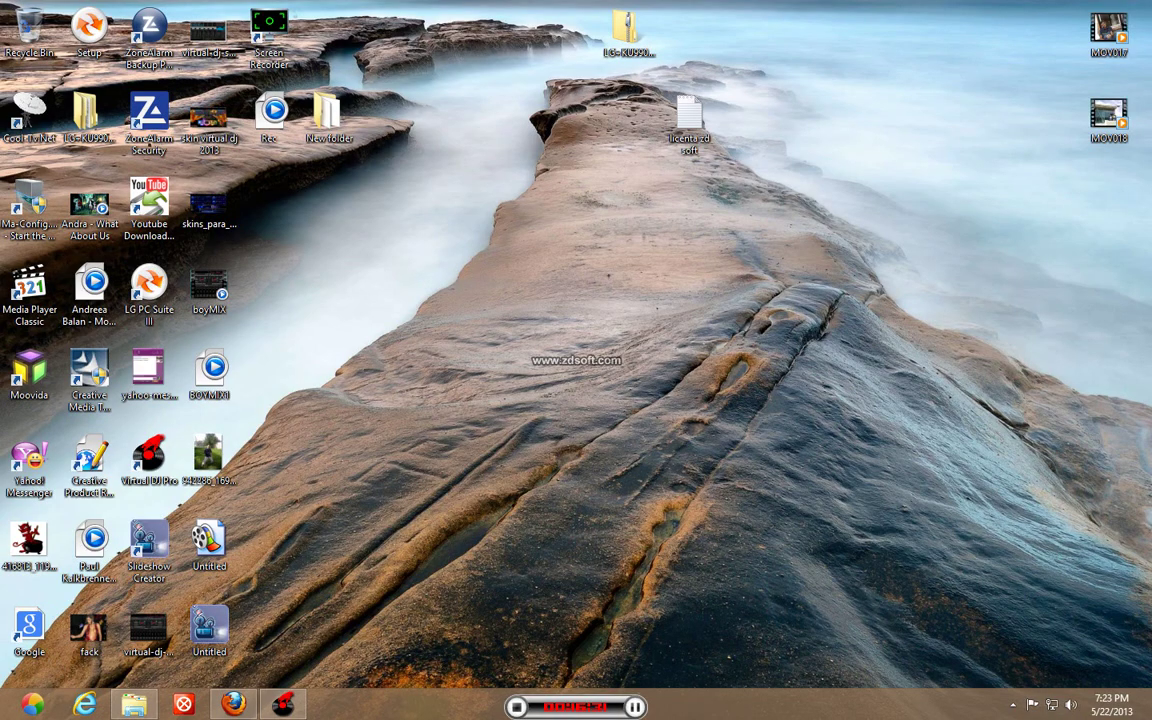
right_click(578, 223)
left_click(620, 263)
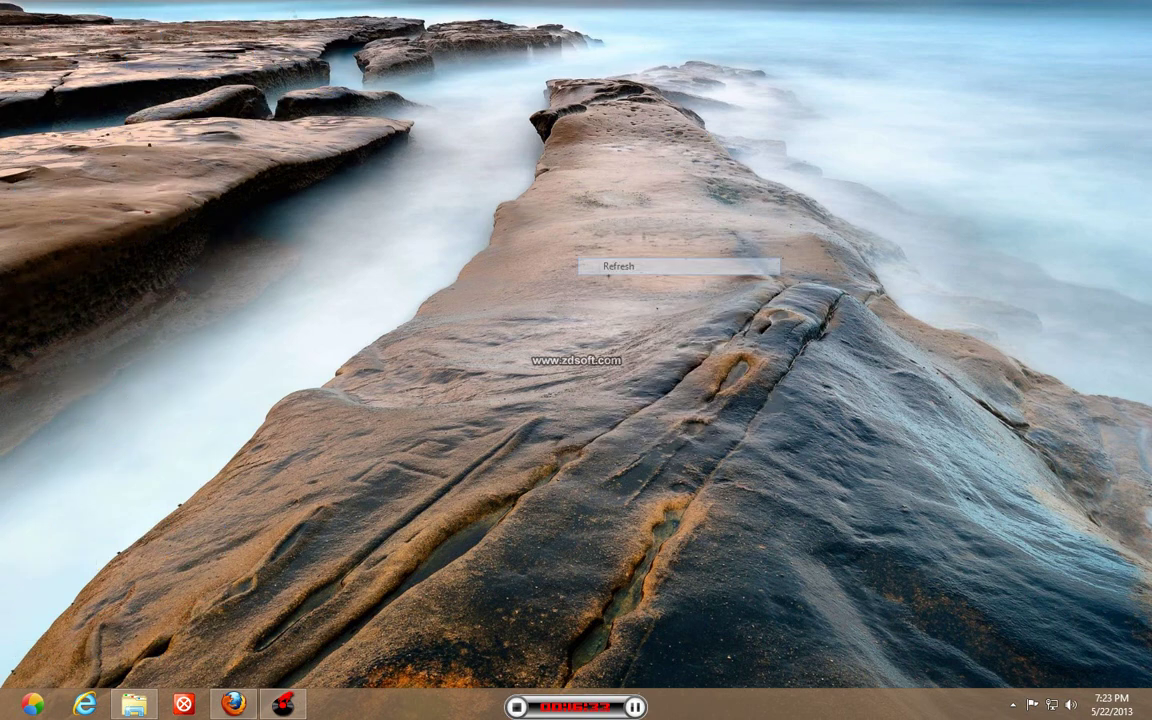
right_click(532, 235)
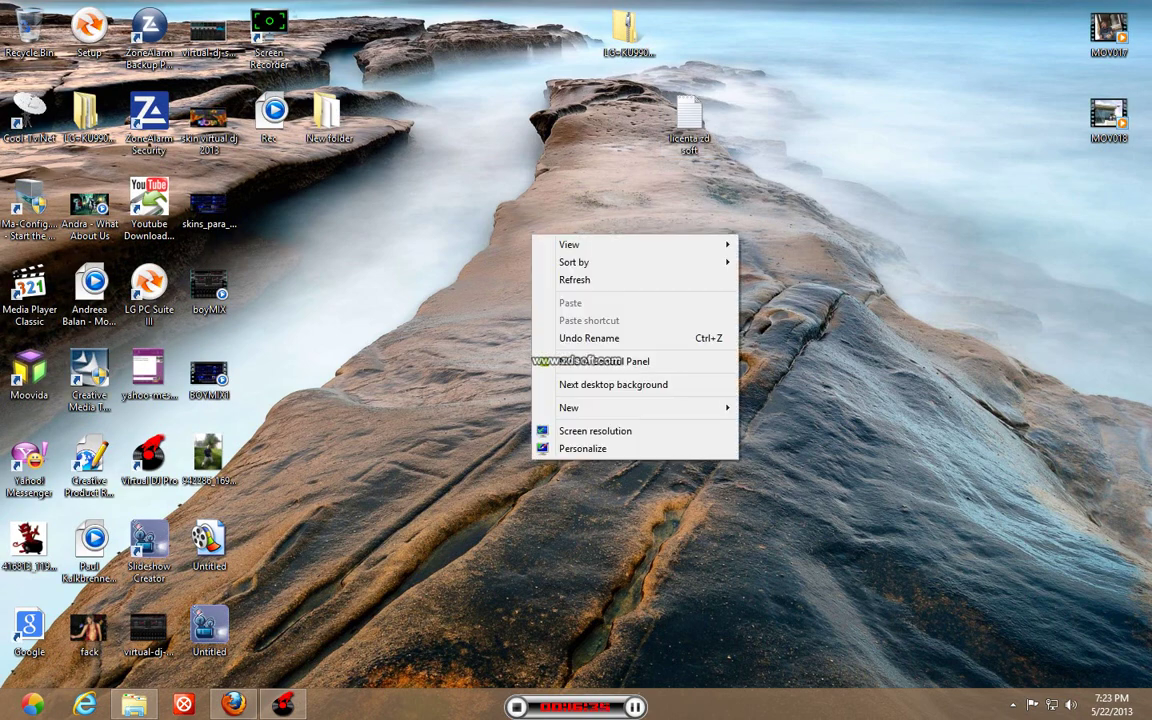
mouse_move(640, 407)
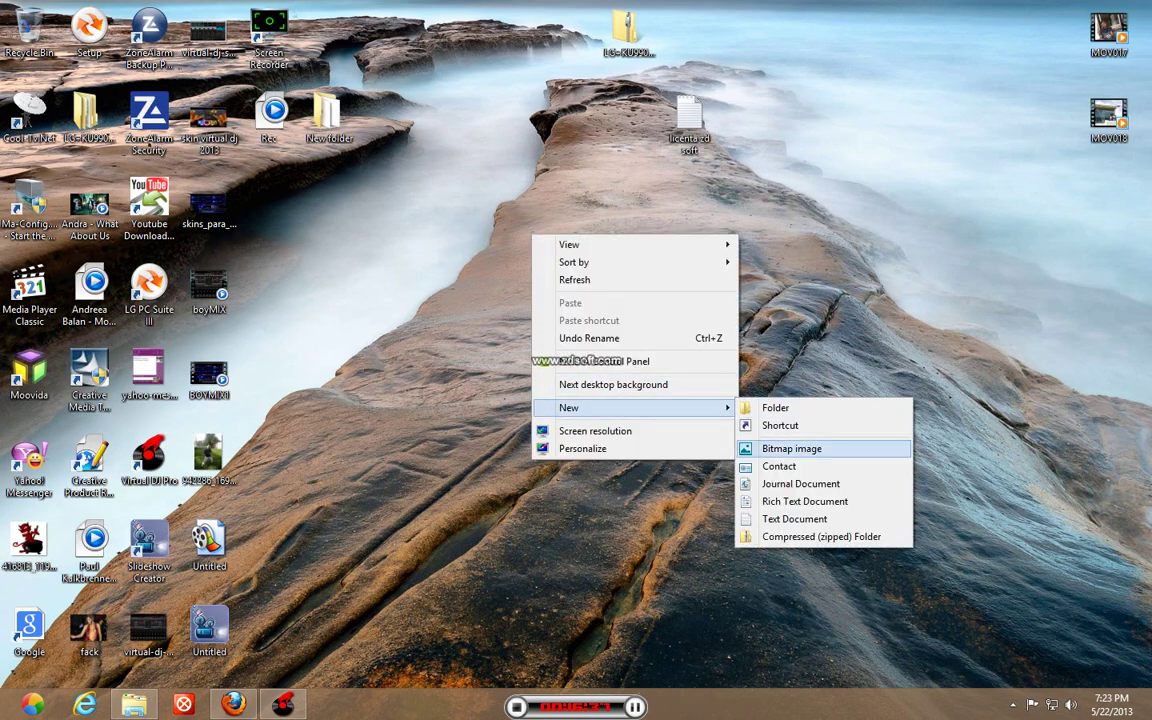
left_click(794, 519)
key("Return")
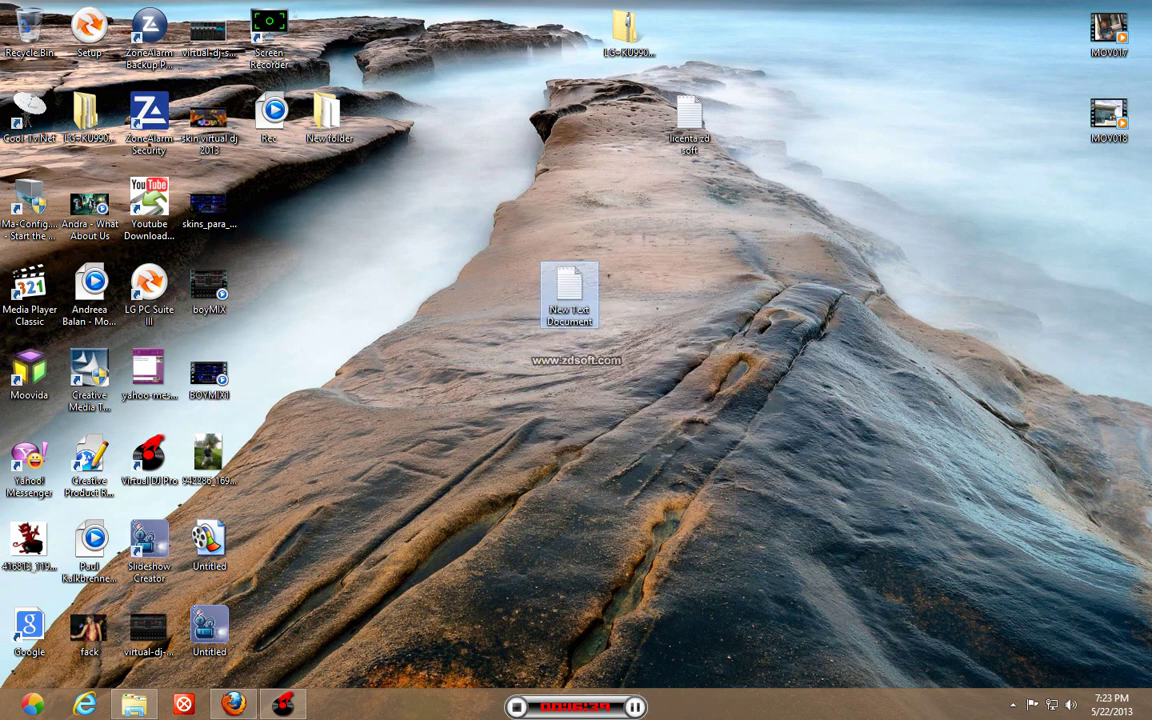
key("Return")
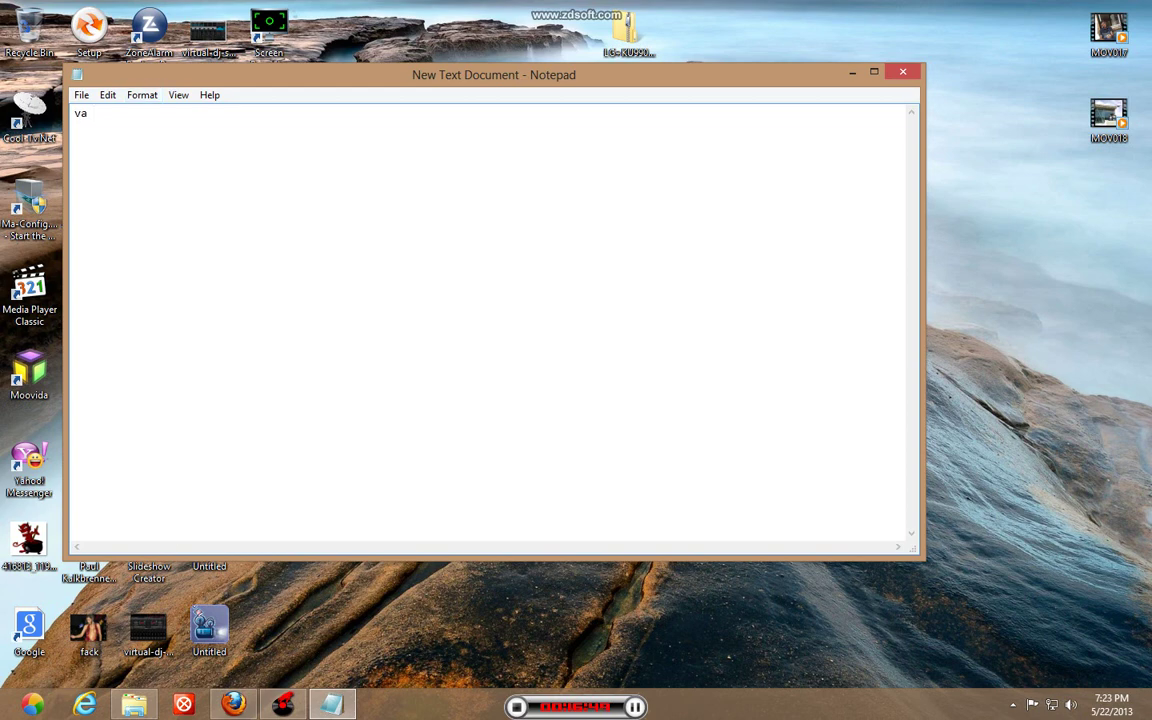
Write "va multumesc!!!!!!!!!!!!!!!" in the new text document and close it without saving.
left_click(178, 95)
left_click(178, 95)
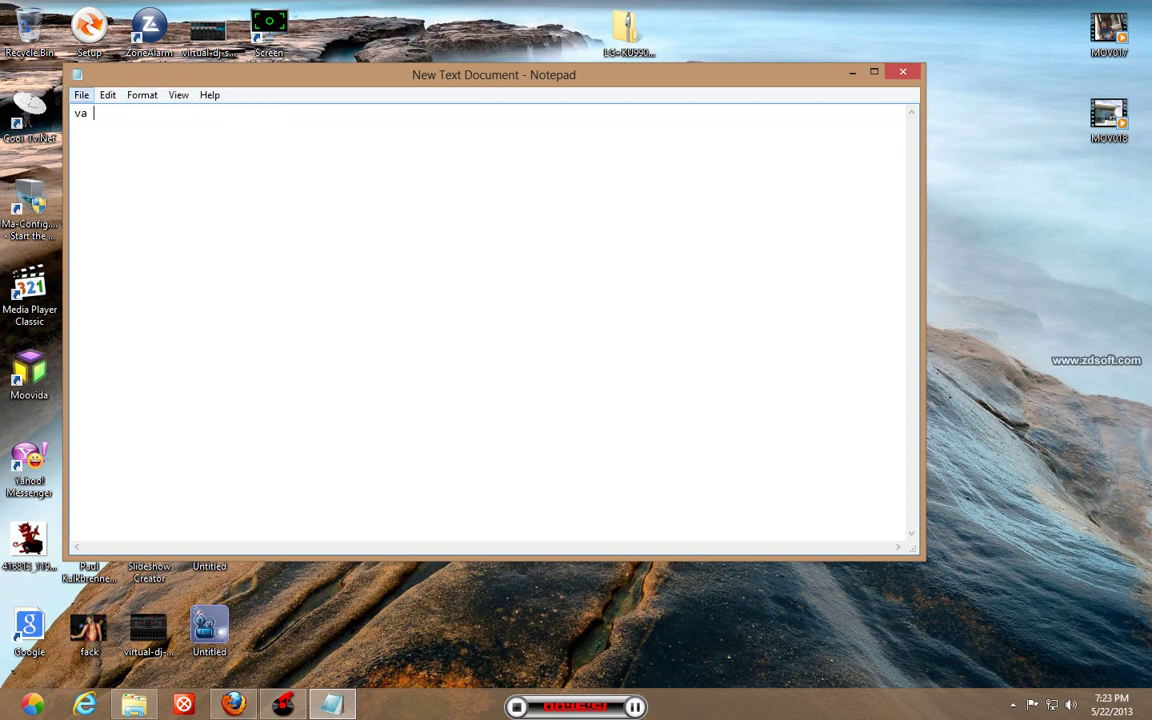
left_click(107, 95)
key("Escape")
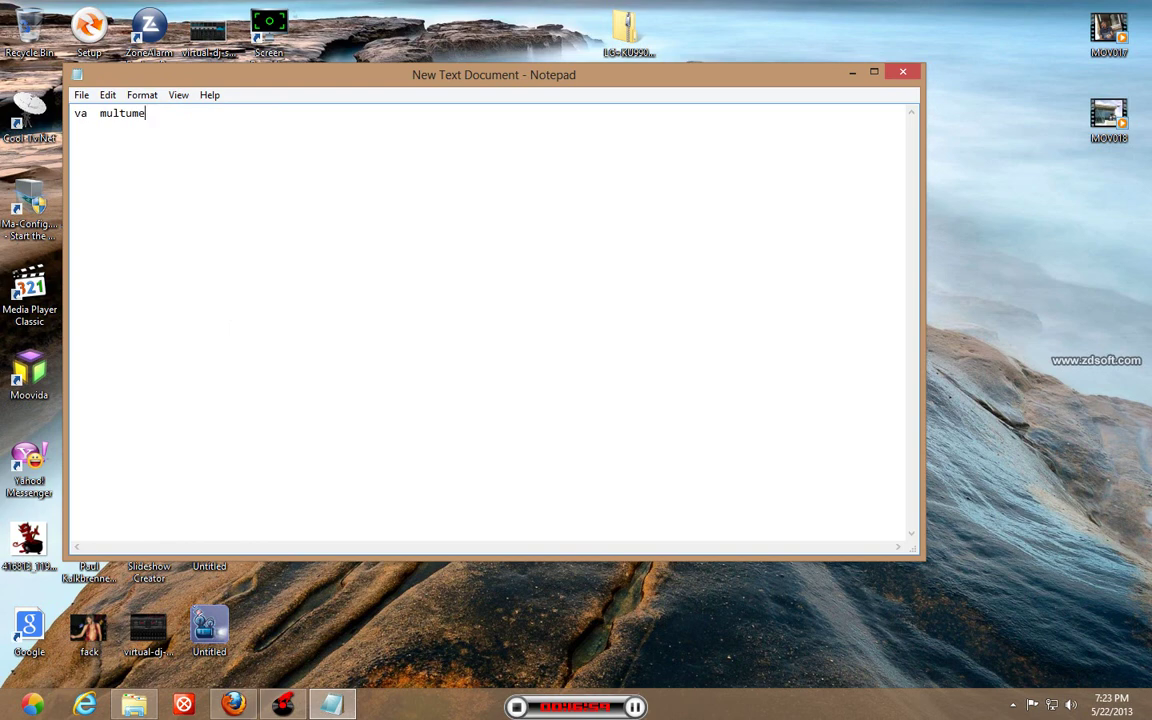
type("sc!!!!!!!!!!!!!!!")
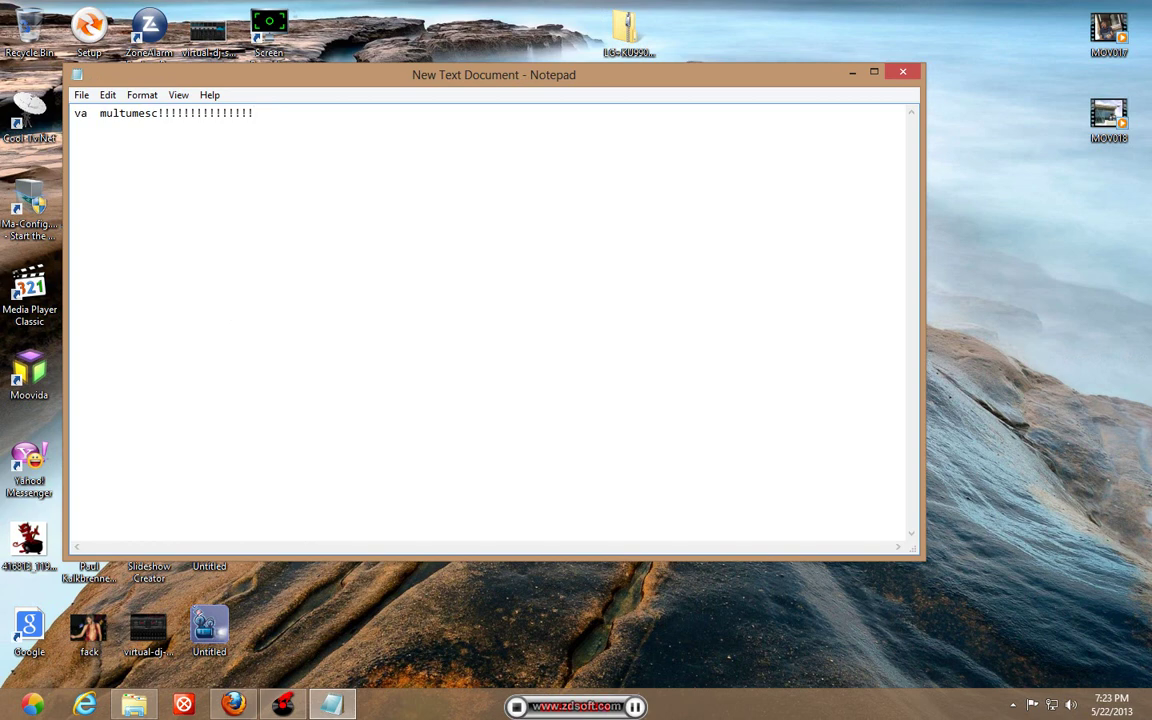
key("alt+F4")
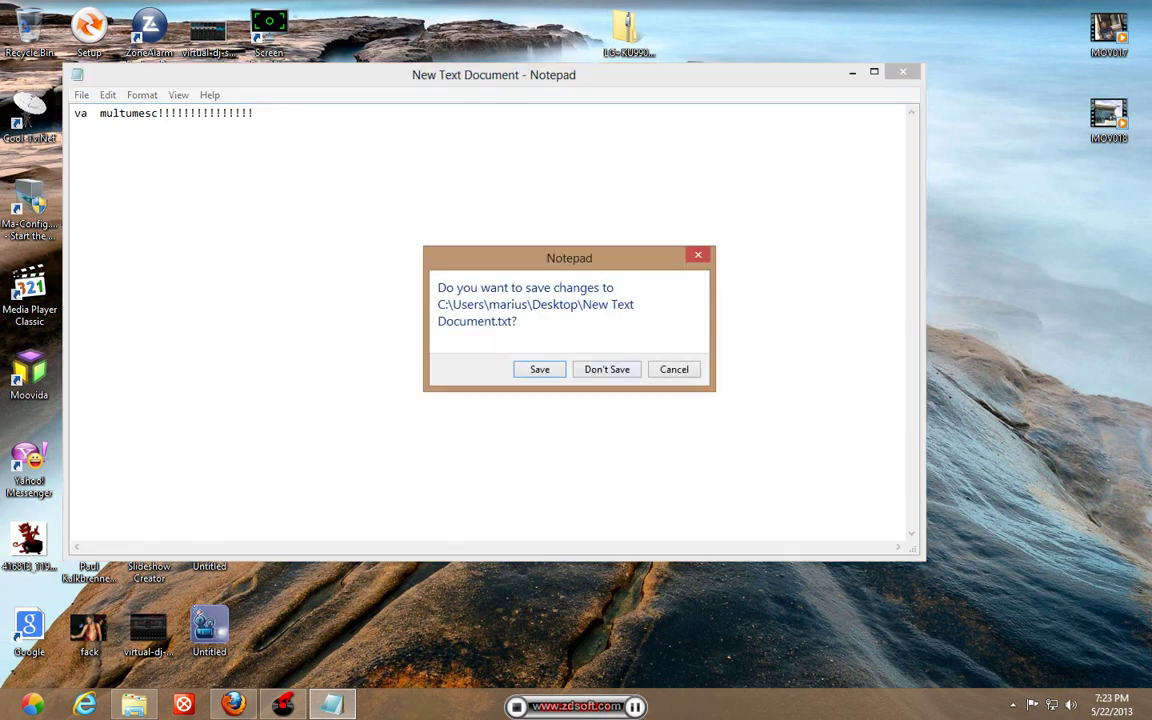
key("n")
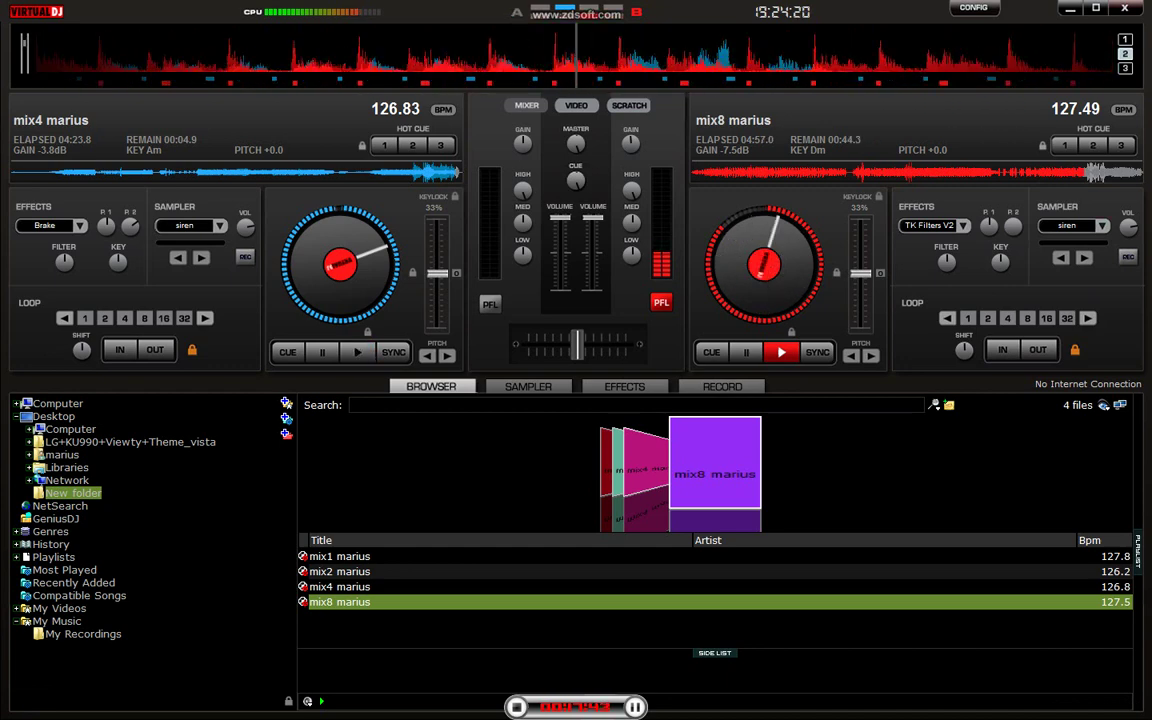
Return to VirtualDJ and change deck 2's effect from the filter to brake.
left_click(1088, 225)
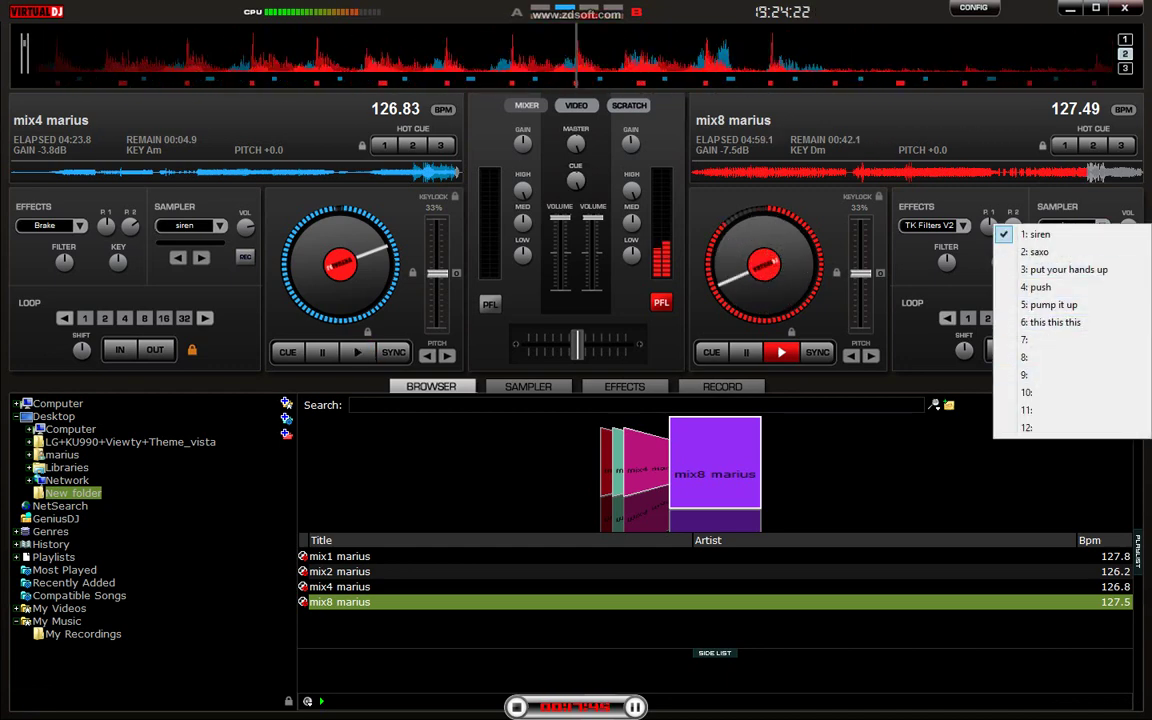
key("Escape")
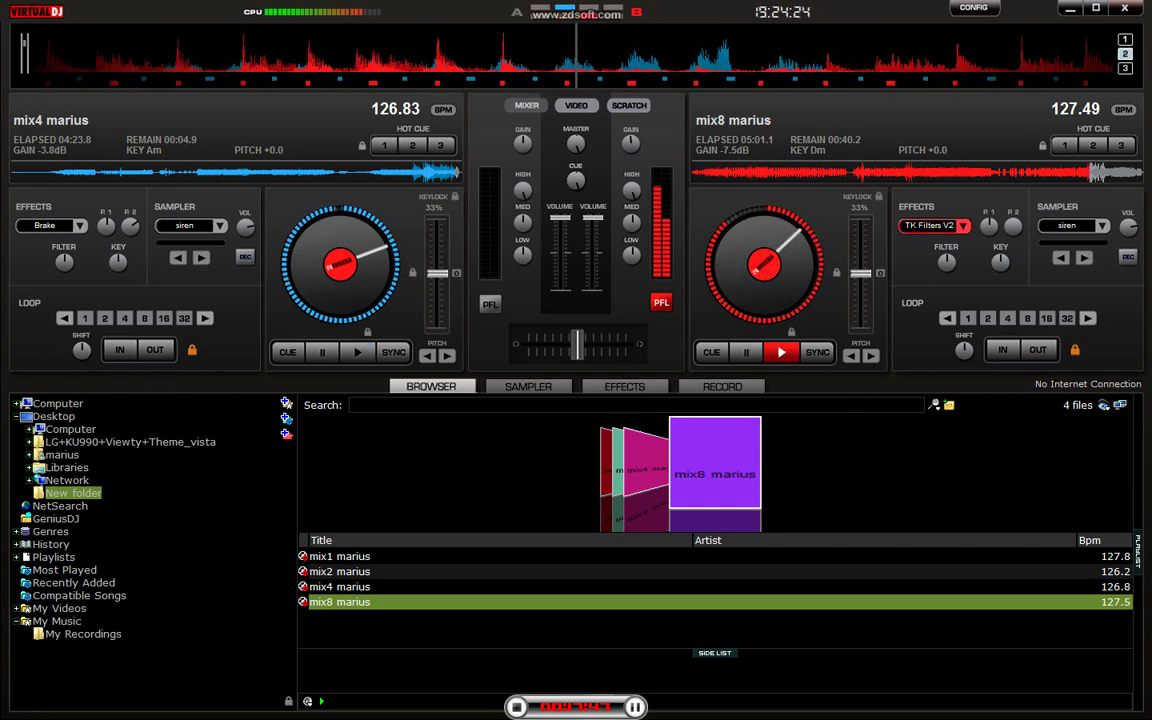
left_click(963, 225)
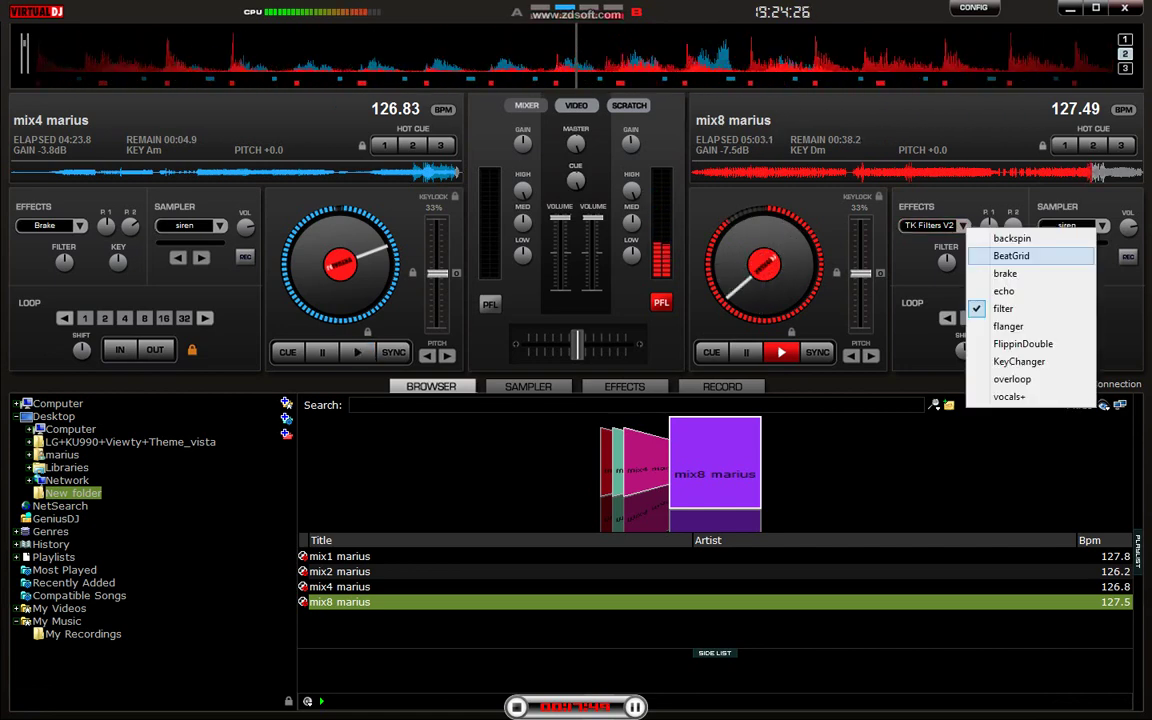
key("Down")
key("Return")
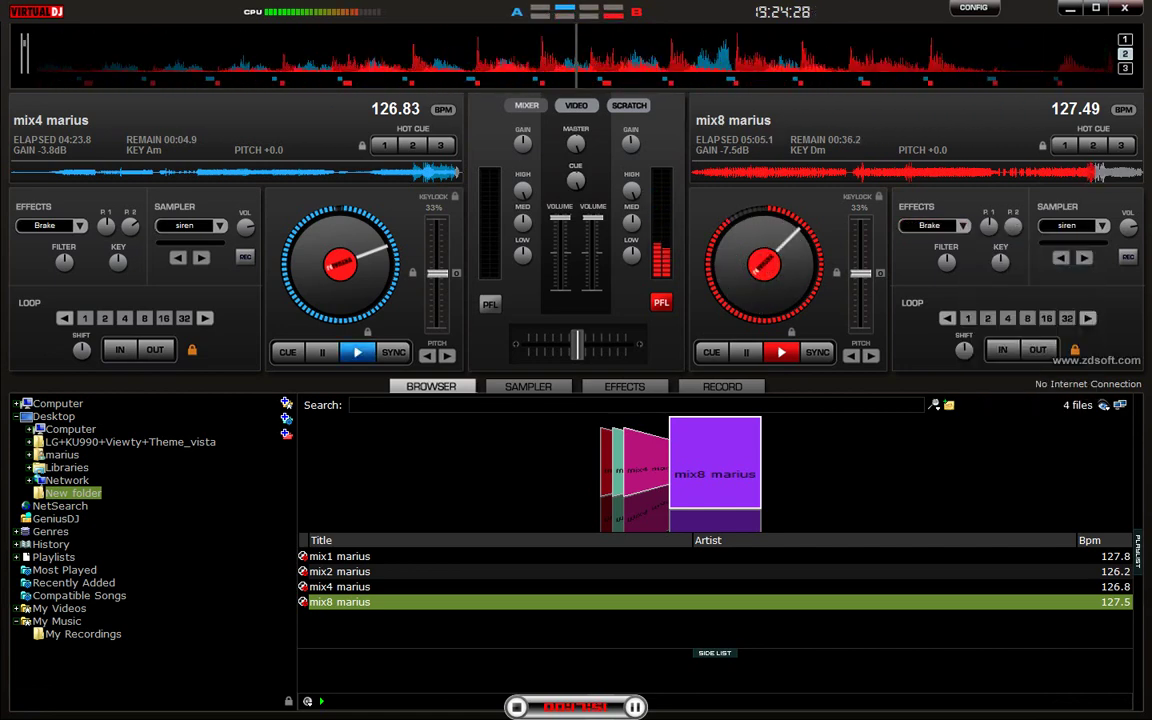